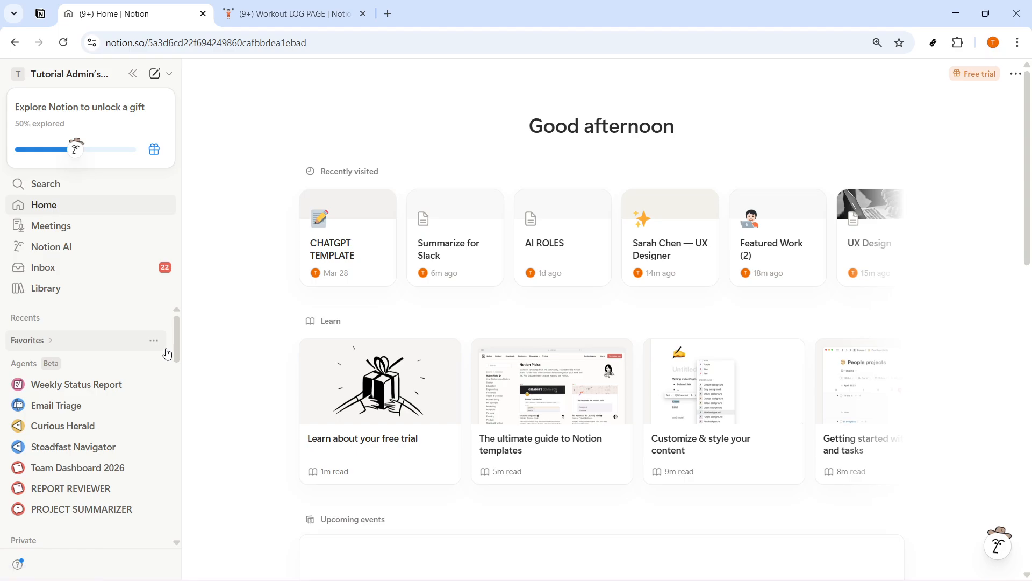
Look through the sidebar's pages and the existing Workout LOG PAGE.
left_click_drag(177, 342, 142, 521)
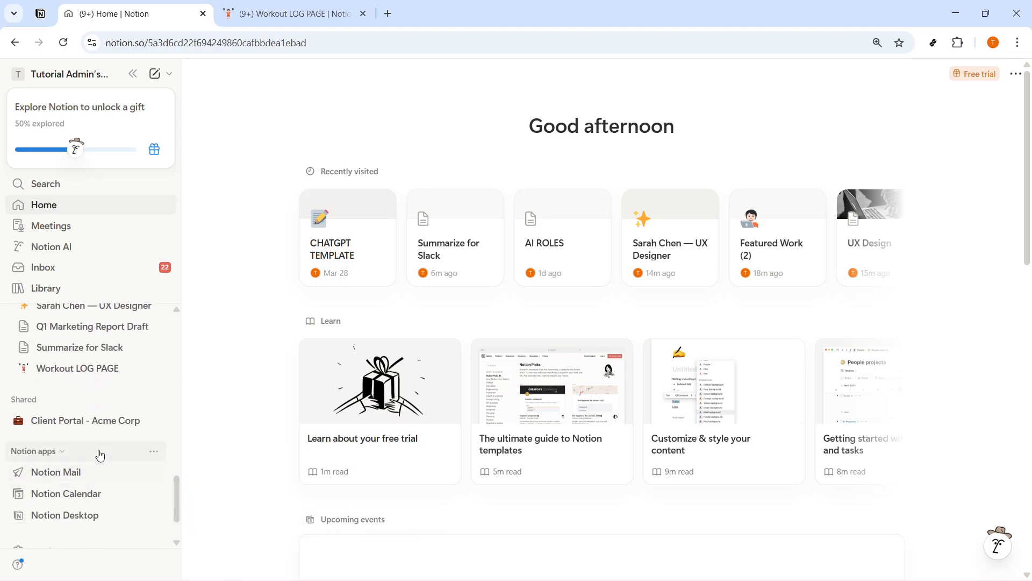
scroll(93, 439, "up", 8)
scroll(93, 439, "up", 5)
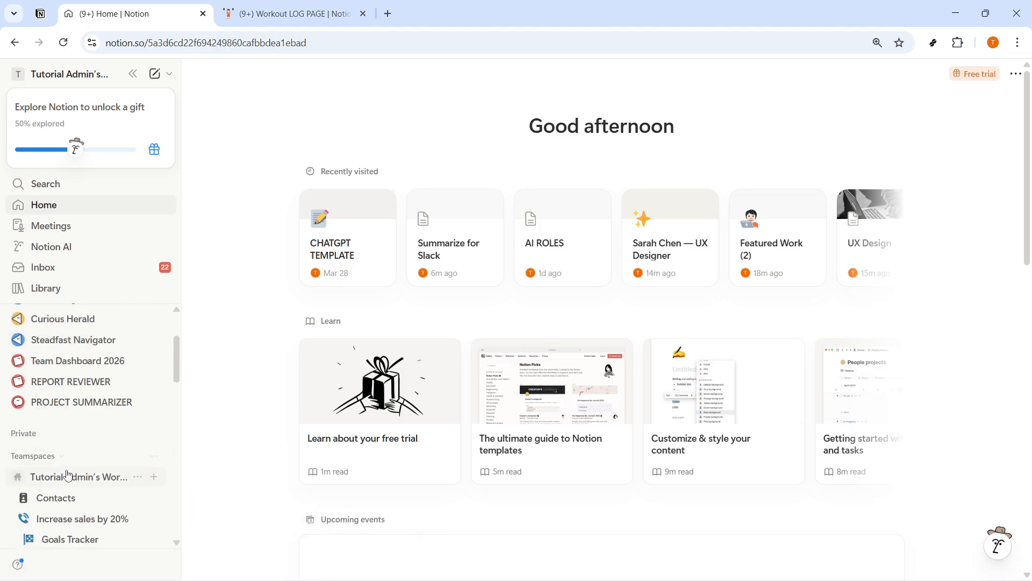
scroll(69, 410, "up", 2)
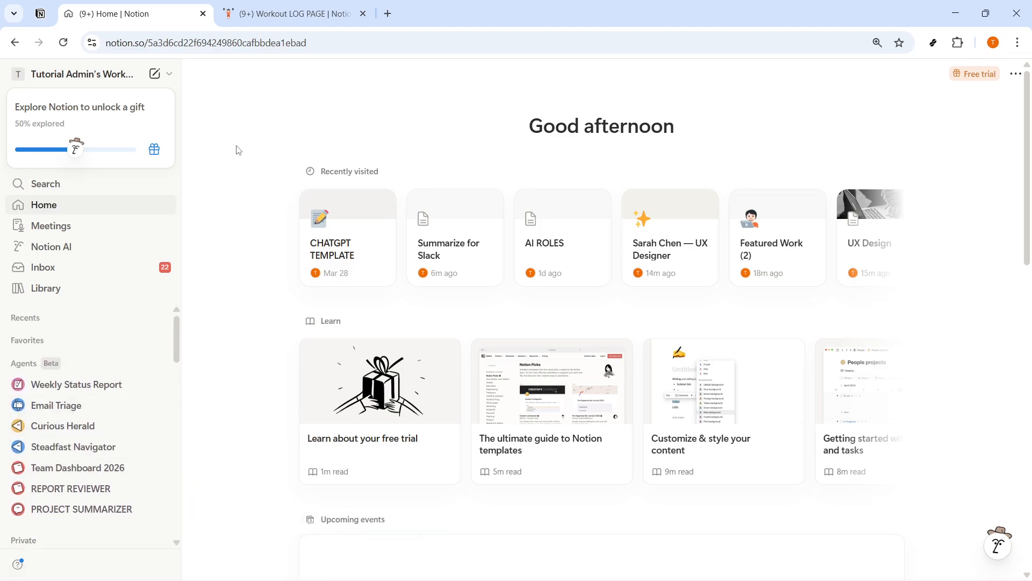
left_click(291, 13)
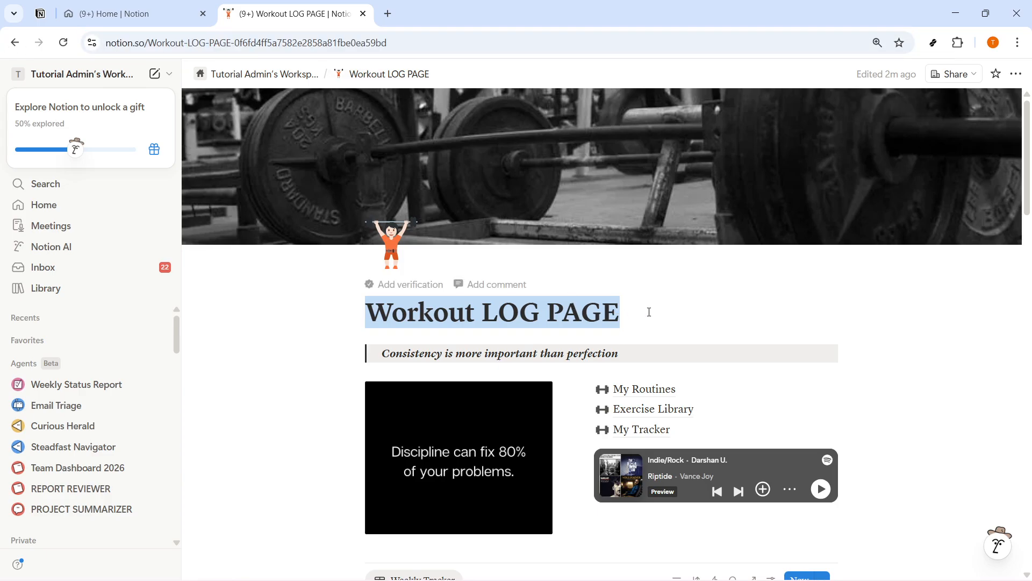
left_click(672, 313)
key("ctrl+shift+Tab")
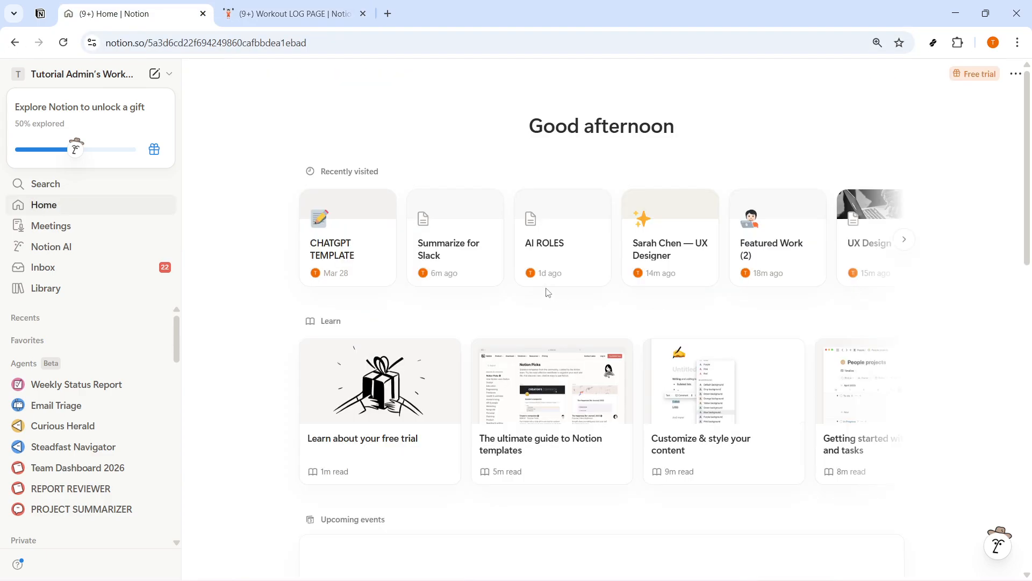
Create a new page titled "Fitness Dashboard" and give it the weightlifter emoji as its icon.
left_click(154, 74)
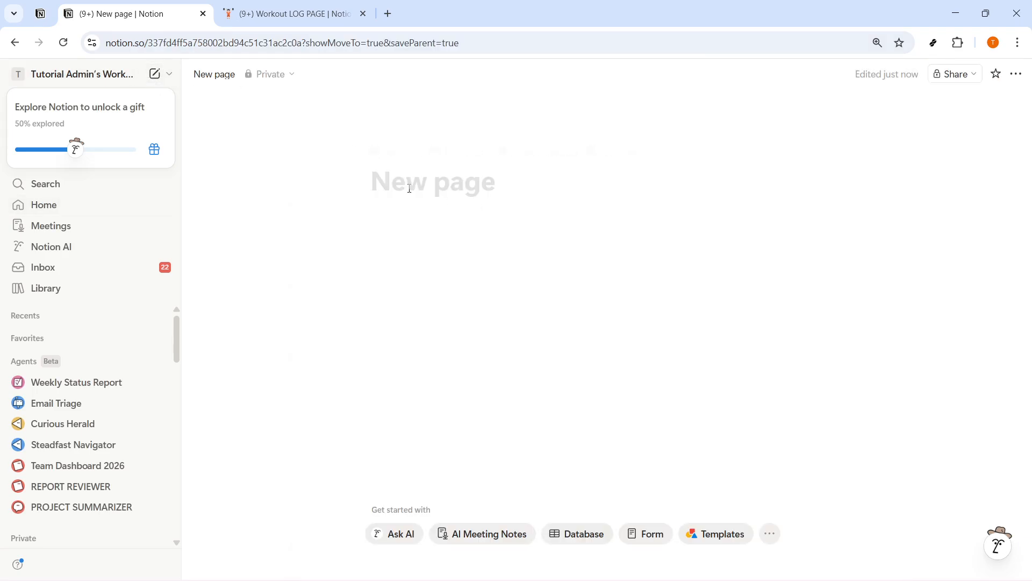
type("Fitness Dashboard")
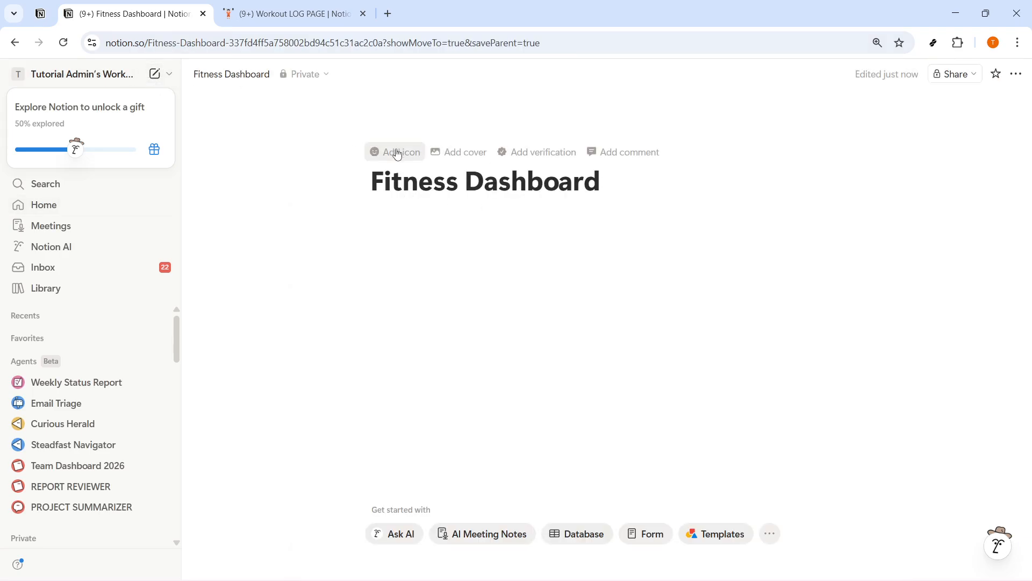
left_click(395, 153)
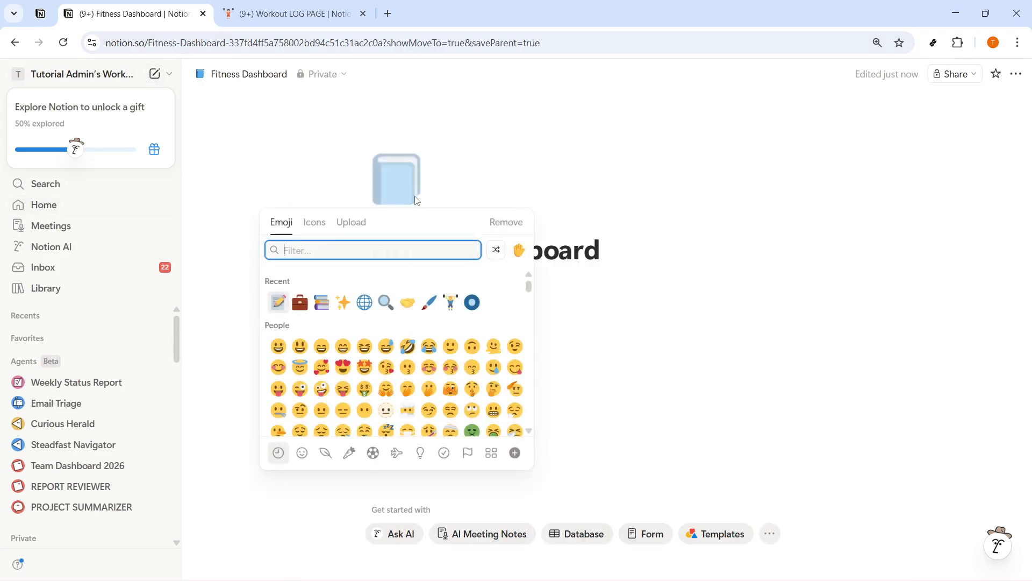
left_click(450, 302)
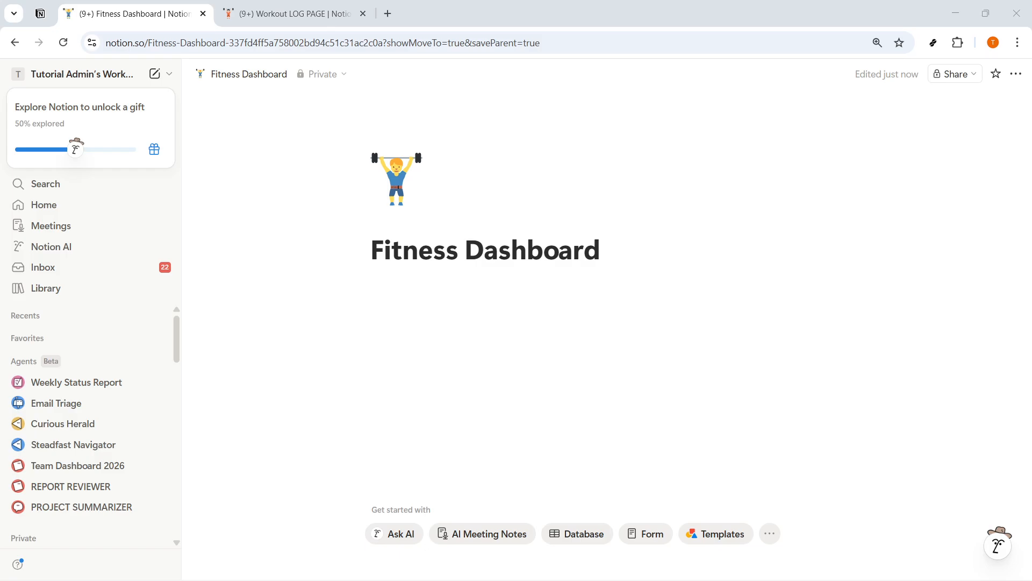
Add a cover to the Fitness Dashboard page, review the available cover sources, and generate a new cover image with AI.
left_click(395, 220)
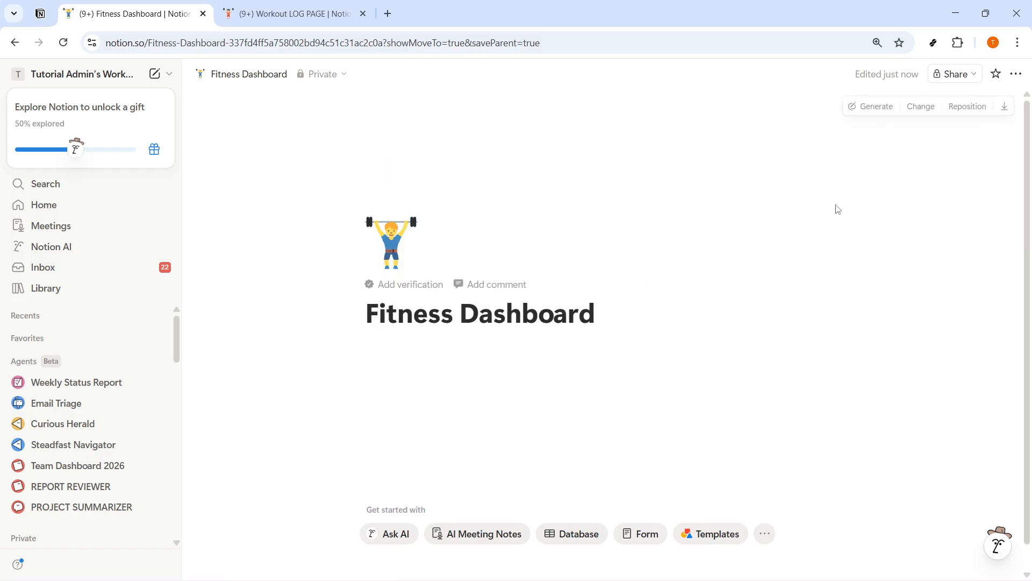
left_click(922, 105)
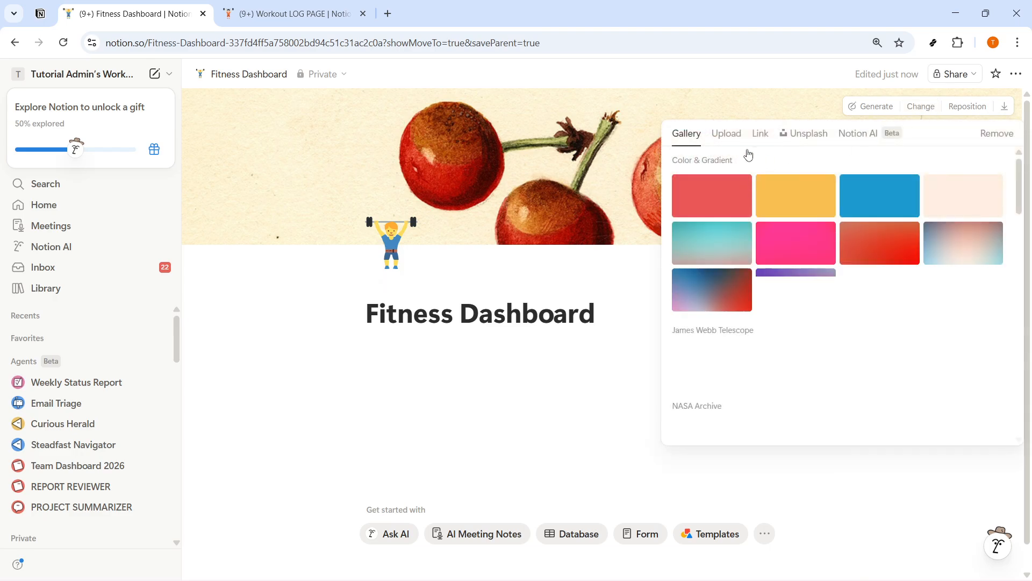
left_click(727, 135)
left_click(760, 134)
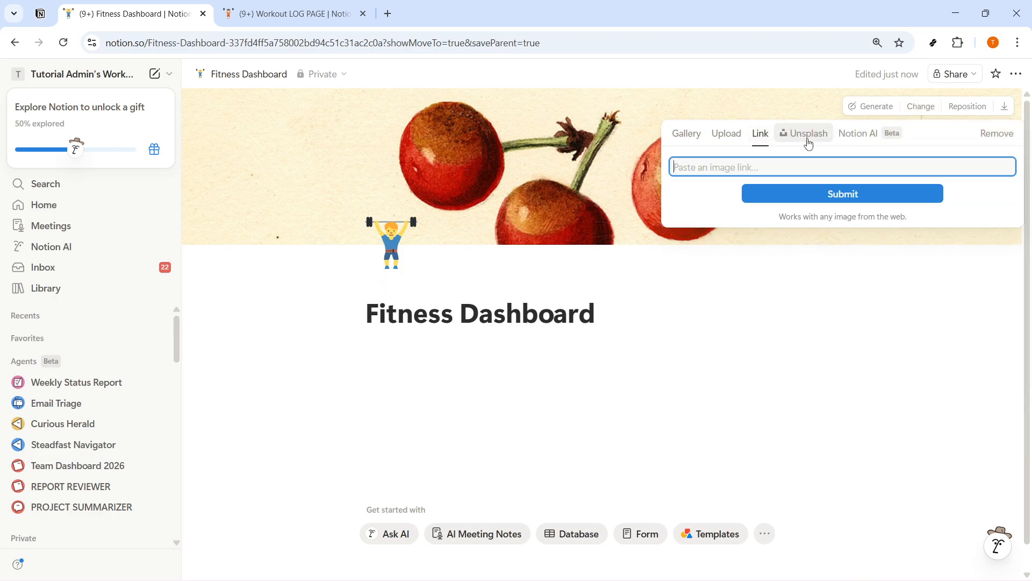
left_click(807, 134)
left_click(866, 141)
left_click(877, 108)
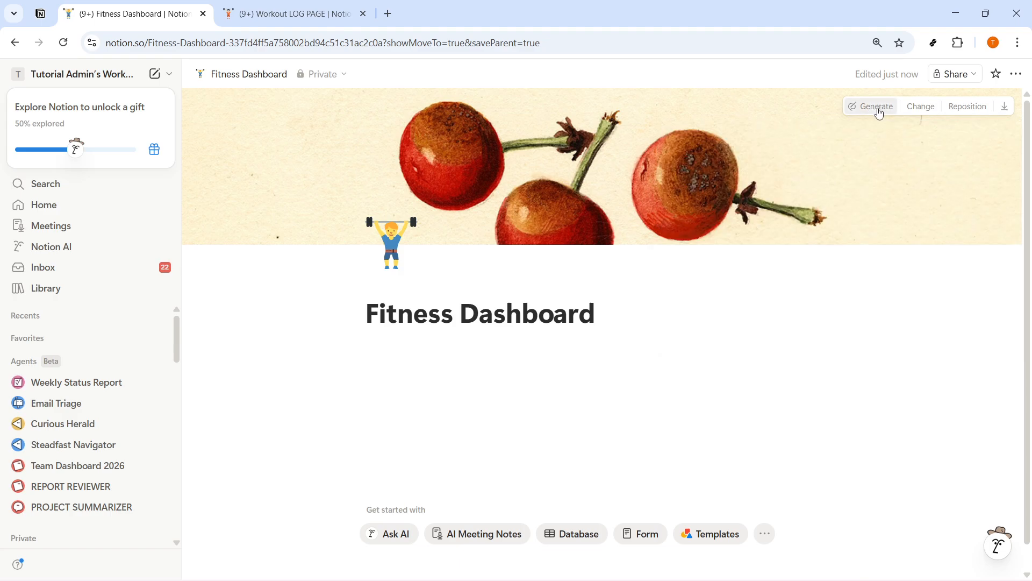
left_click(872, 113)
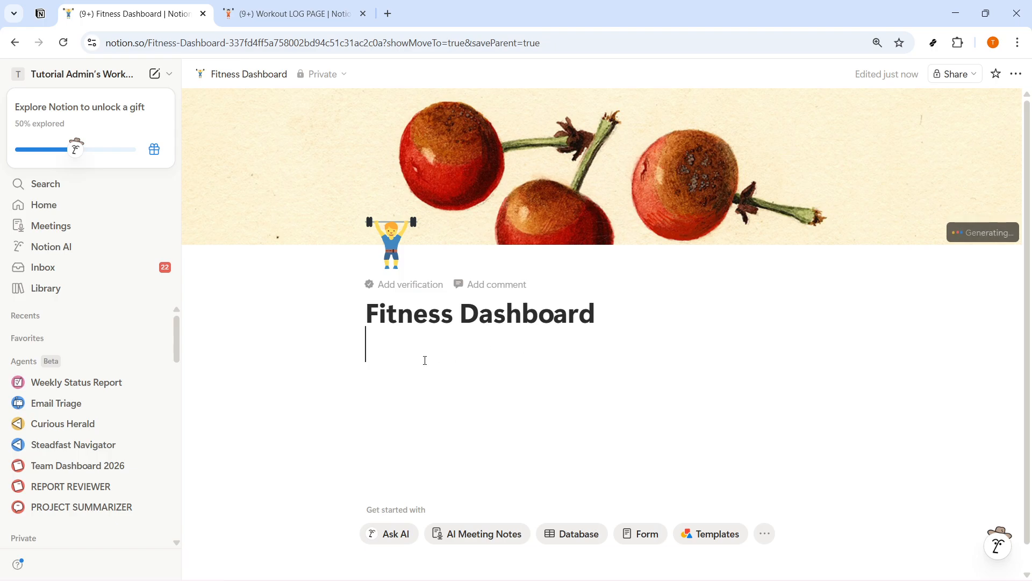
Add a Heading 2 reading "Recent Workouts" as the first block under the page title.
key("BackSpace")
left_click(433, 381)
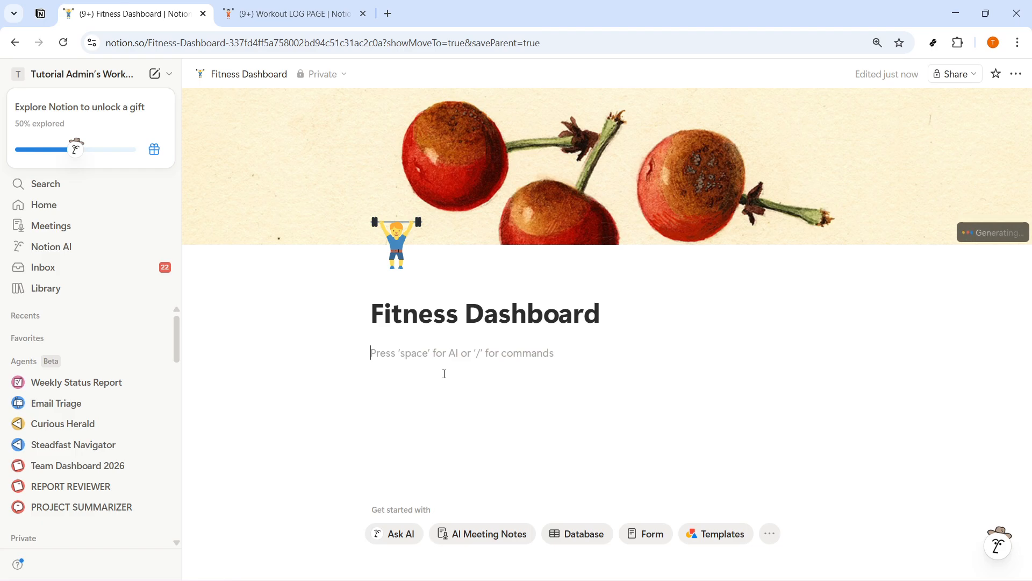
type("/H2")
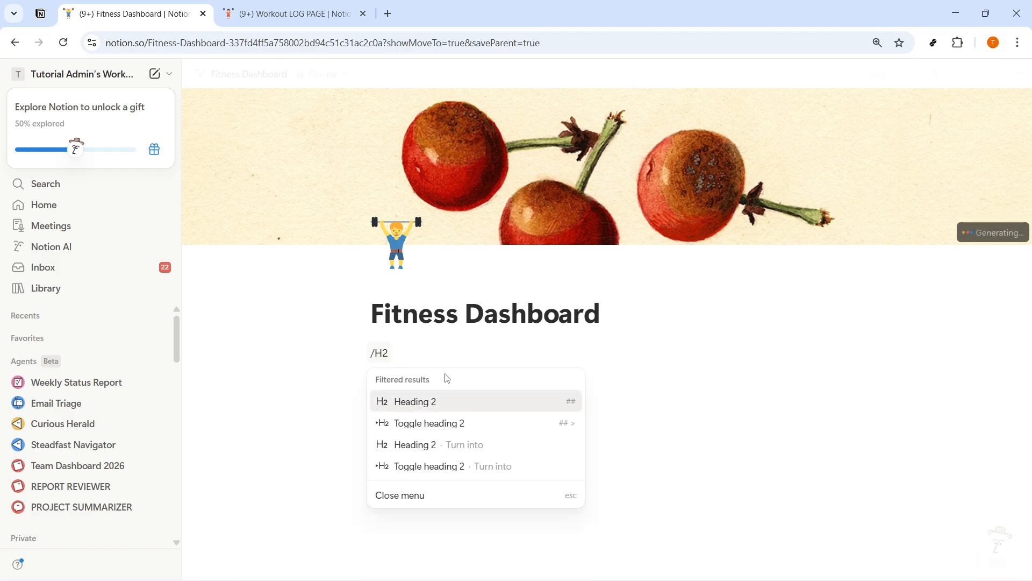
left_click(433, 411)
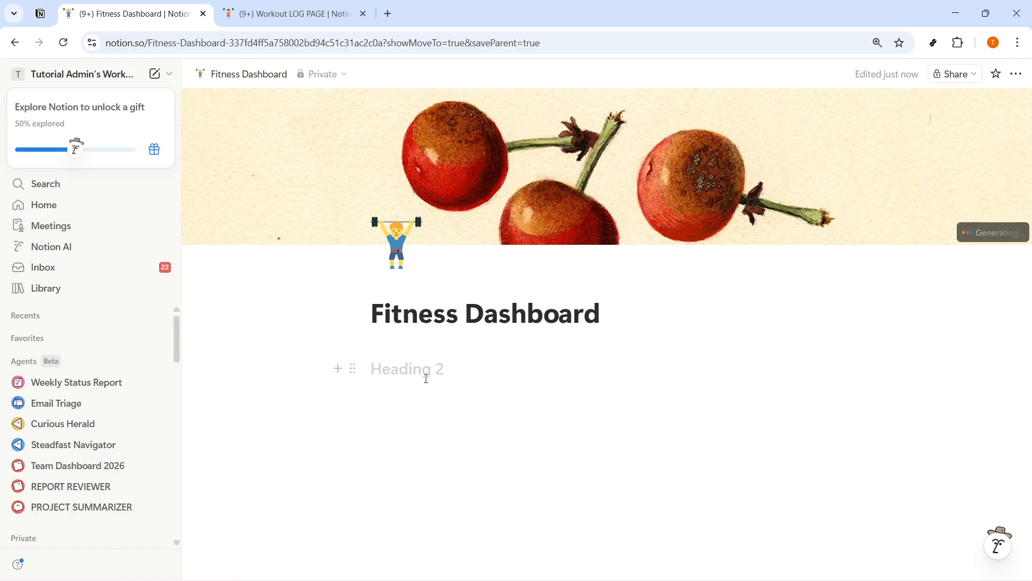
type("Recent Workouts")
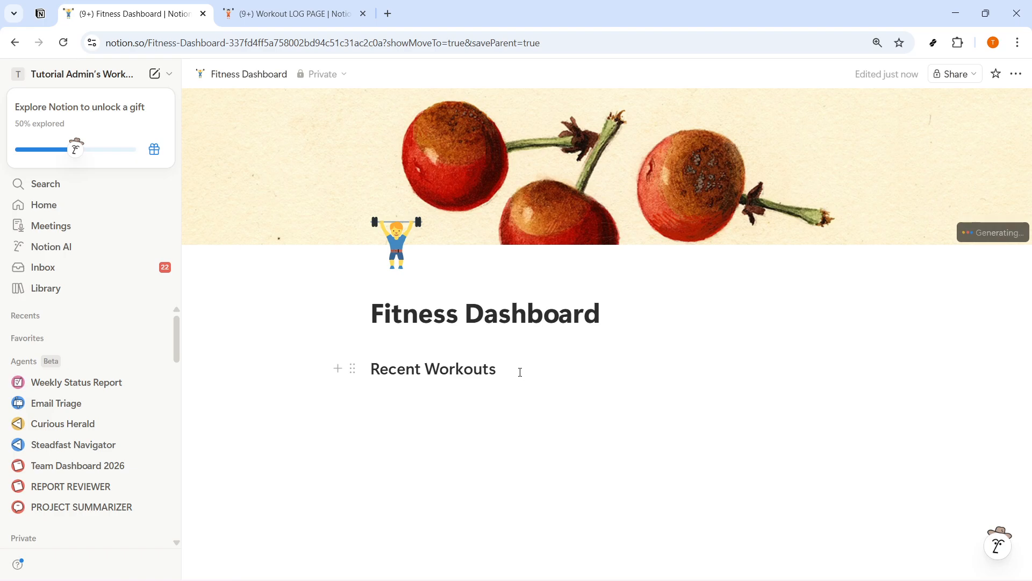
left_click_drag(518, 369, 365, 365)
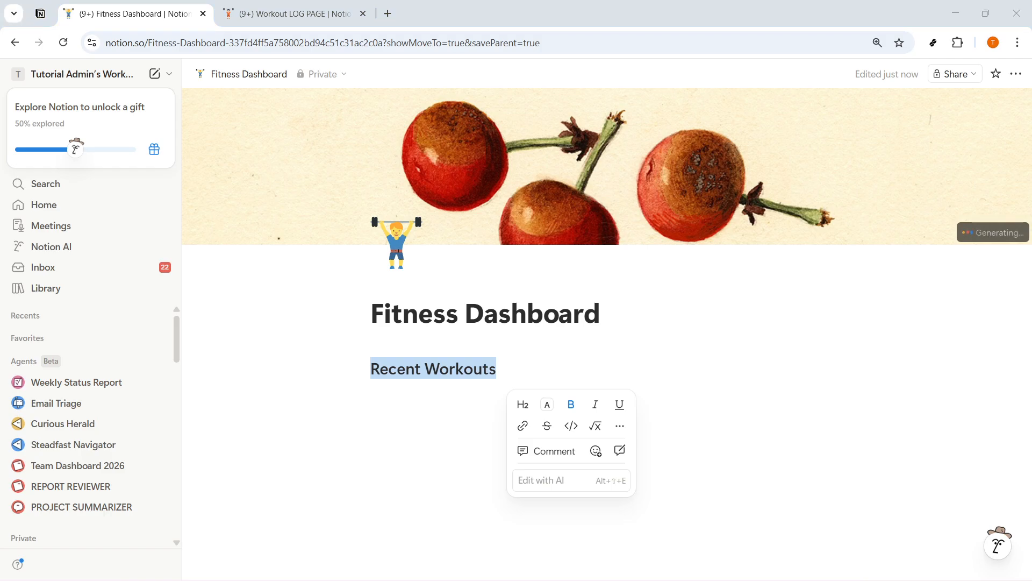
Insert a linked database view below the Recent Workouts heading.
left_click(433, 431)
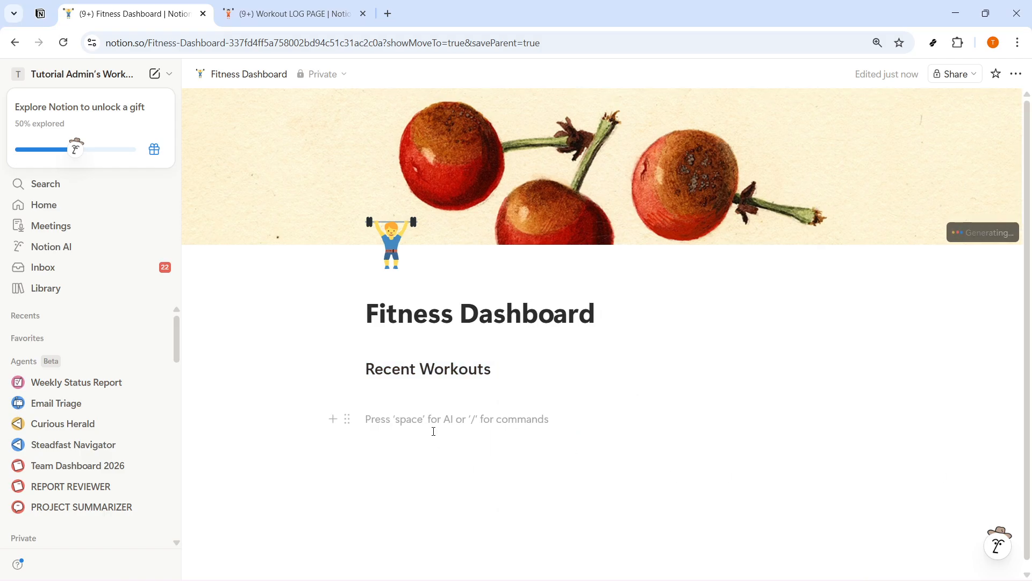
type("/LINK")
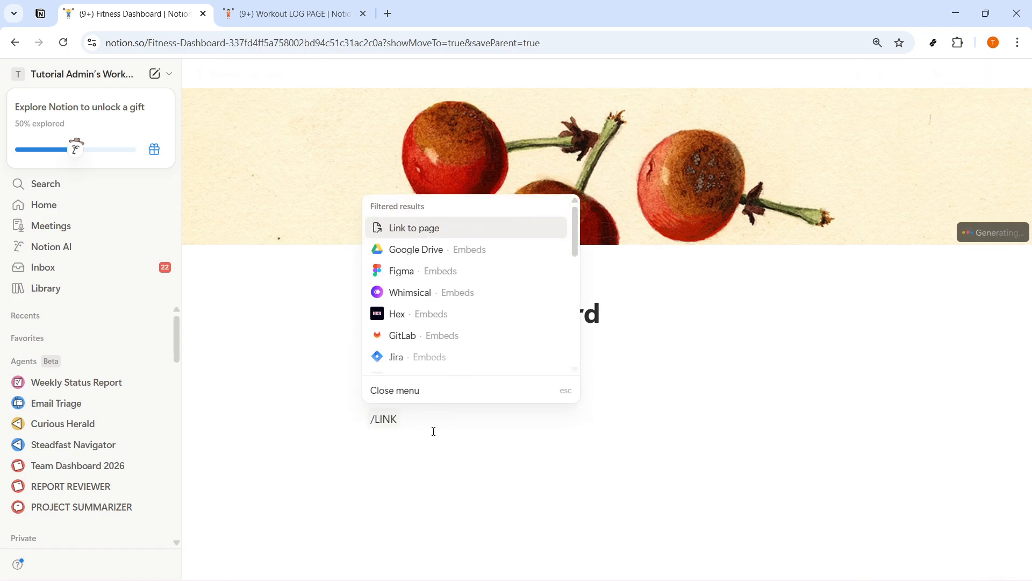
type("ED")
left_click(481, 230)
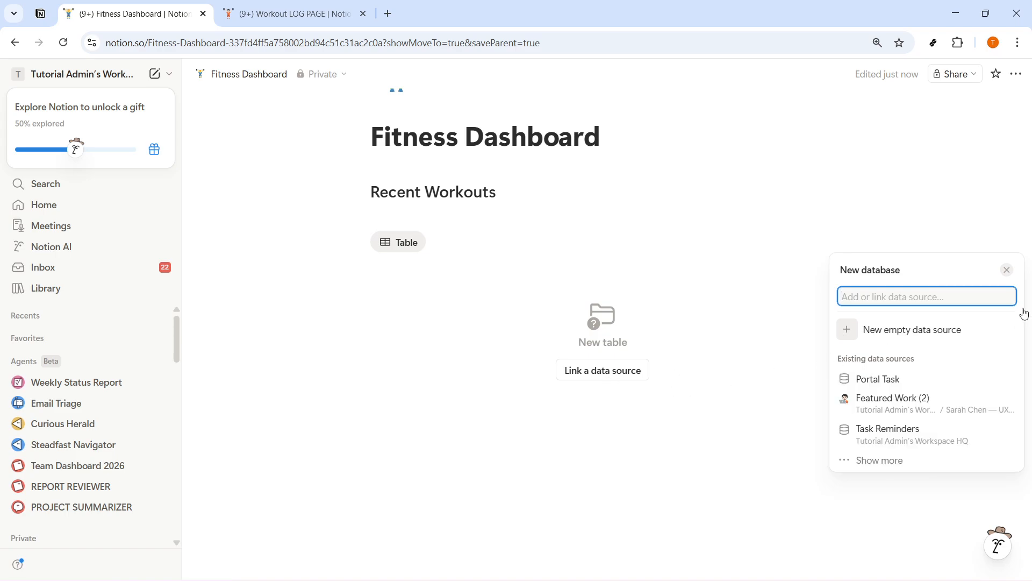
Search the existing data sources for the workout log and link My Tracker as the source of the new table.
left_click(941, 297)
type("WOR")
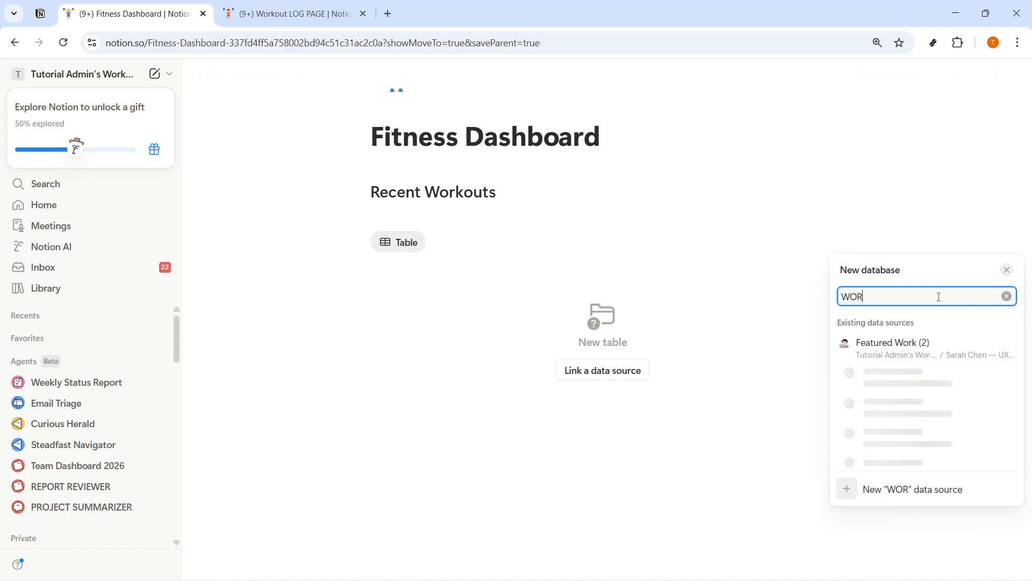
type("OUT")
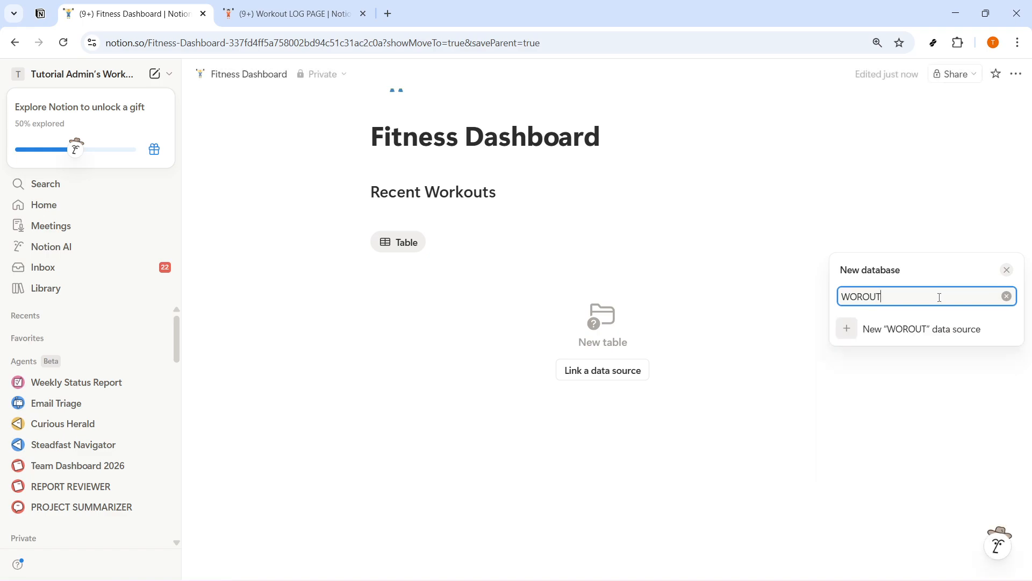
left_click(860, 297)
type("K")
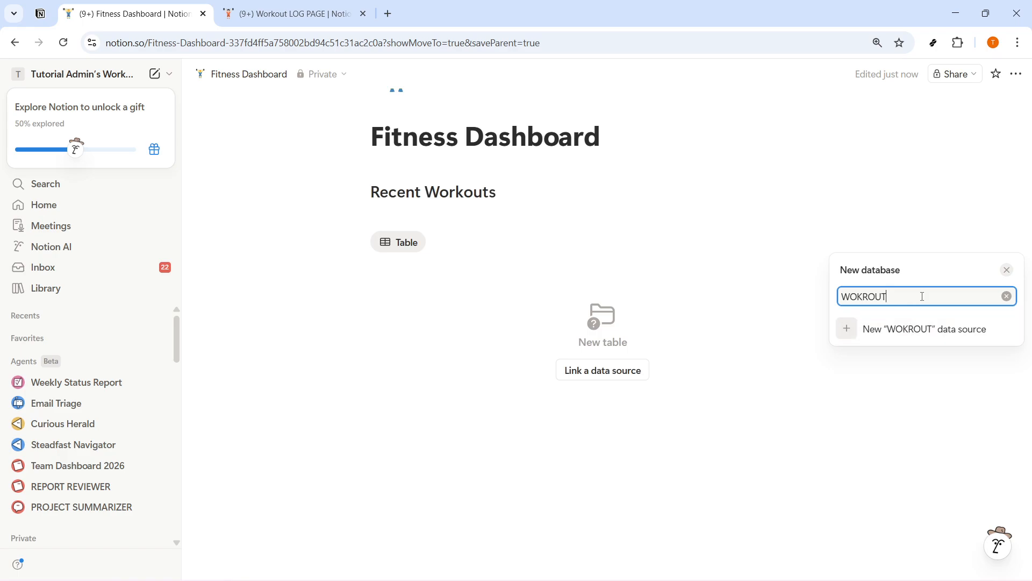
left_click(930, 295)
type("LOG")
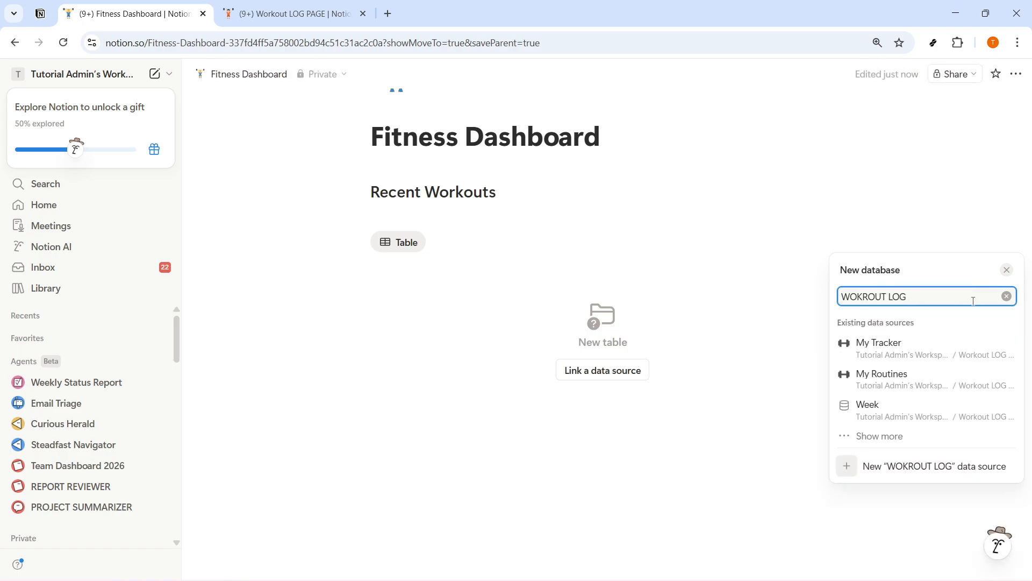
left_click(932, 359)
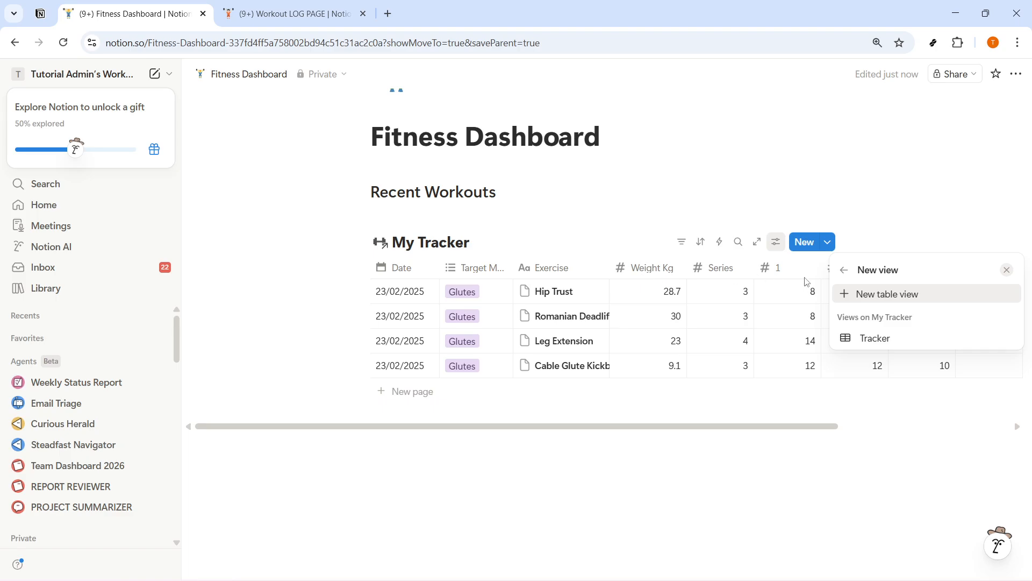
left_click(829, 245)
left_click(826, 245)
left_click(826, 245)
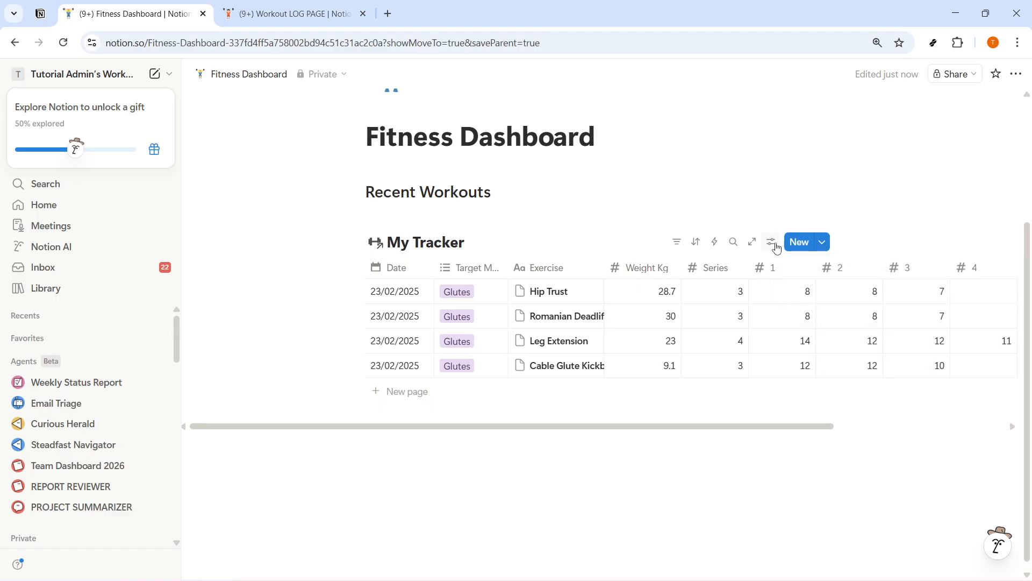
Add a Date filter to the My Tracker view, relative to today, with the Past range and a chosen time unit.
left_click(775, 243)
left_click(893, 277)
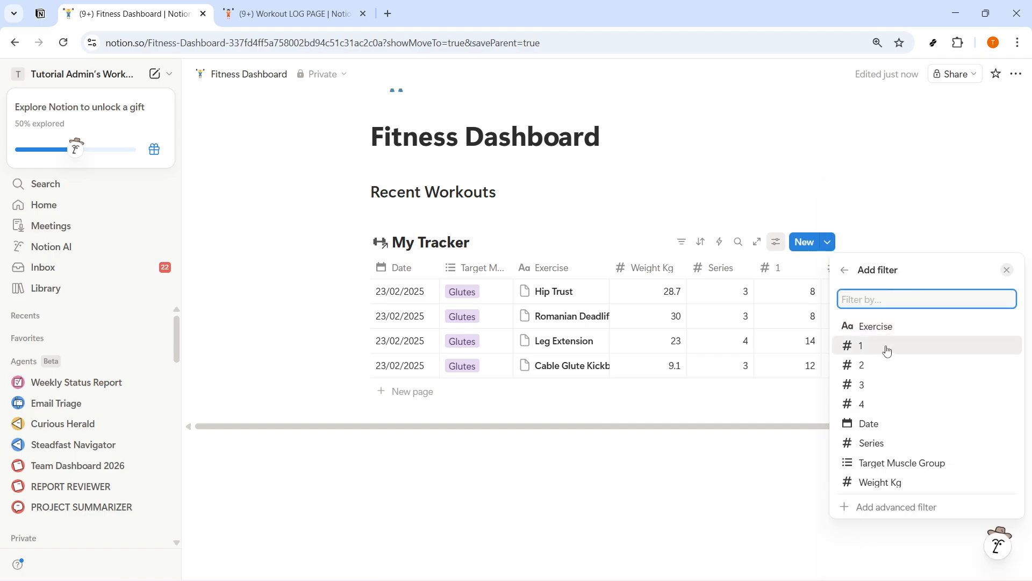
left_click(887, 429)
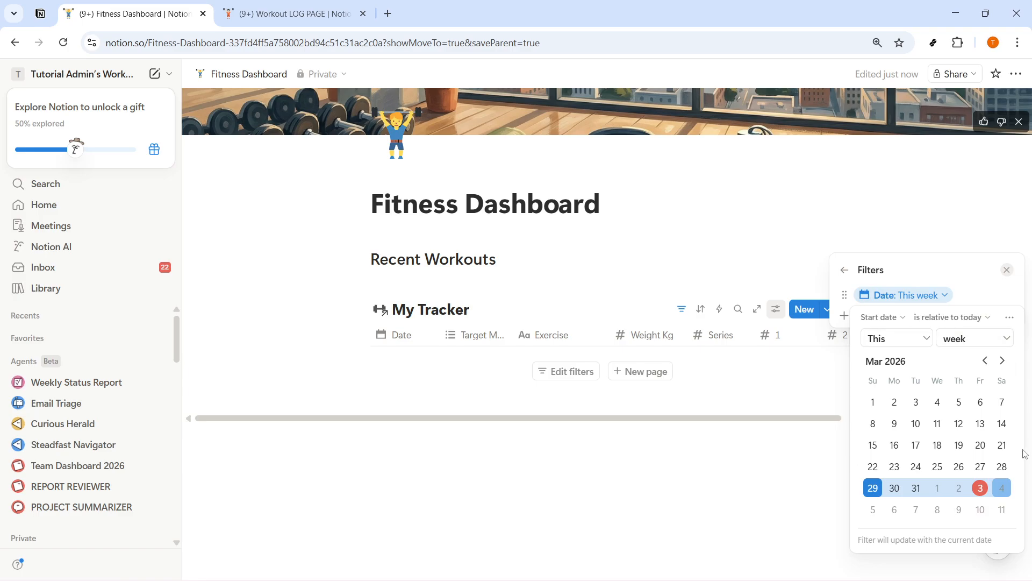
left_click(989, 339)
left_click(916, 343)
left_click(897, 340)
left_click(895, 359)
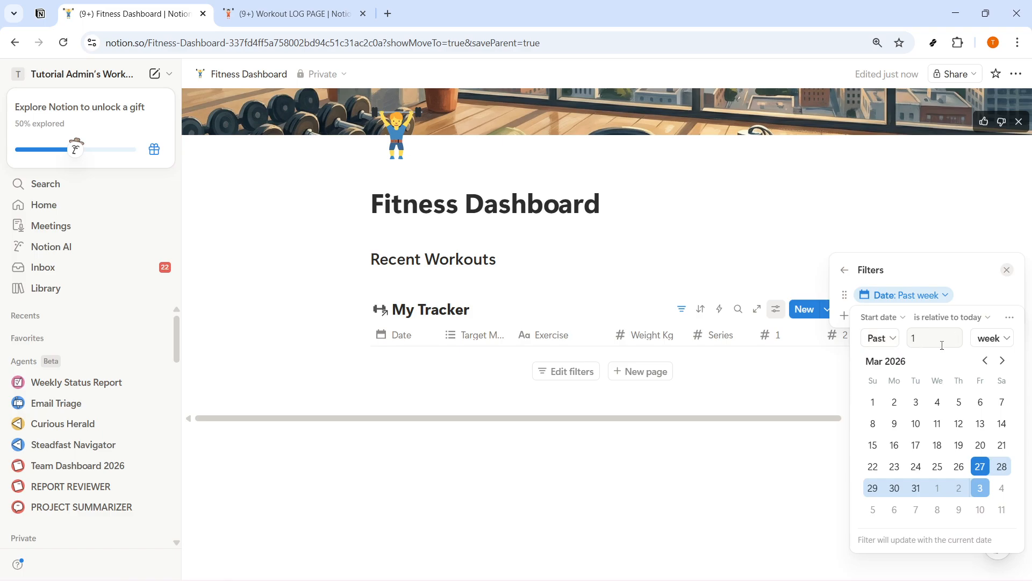
left_click(997, 343)
left_click(954, 433)
left_click(844, 270)
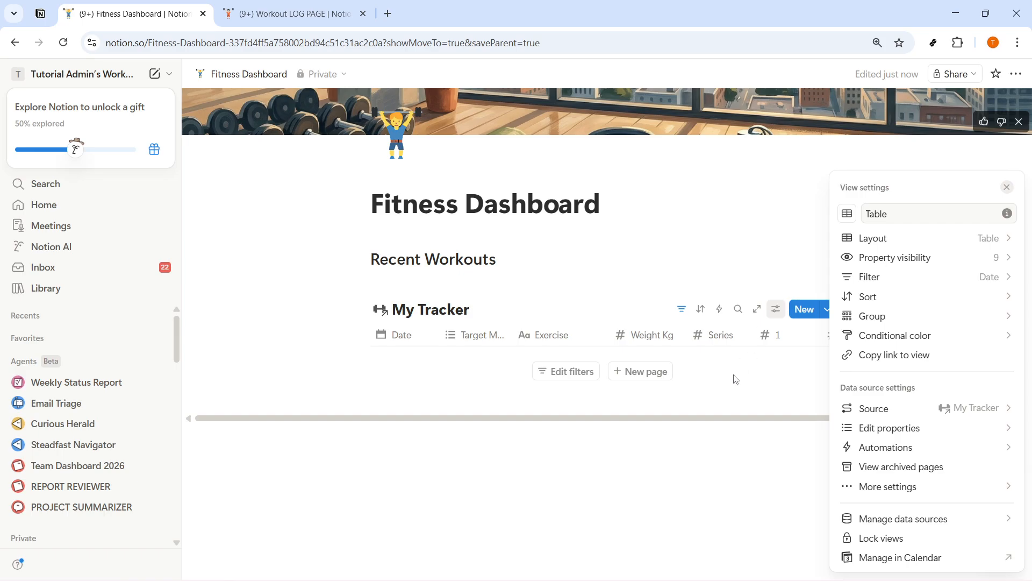
left_click(645, 446)
Add a Heading 2 reading "Workouts by Muscle Group" below the My Tracker table.
left_click(402, 463)
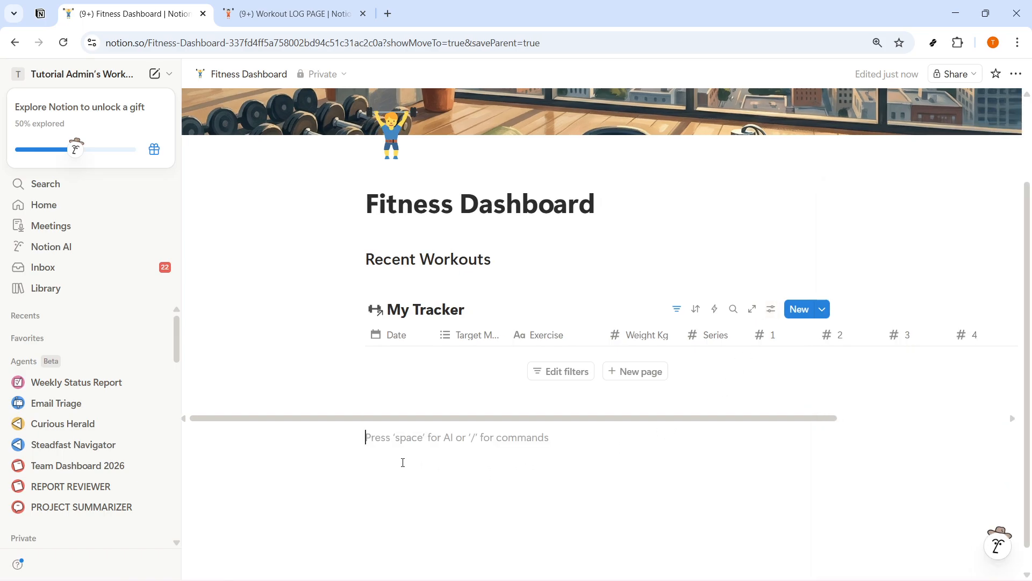
type("/h2")
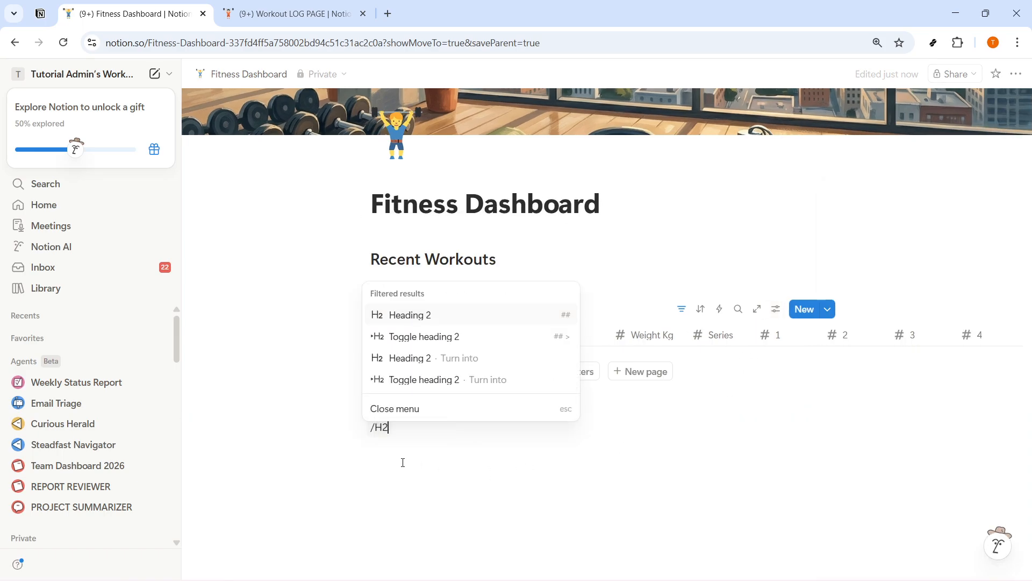
left_click(403, 316)
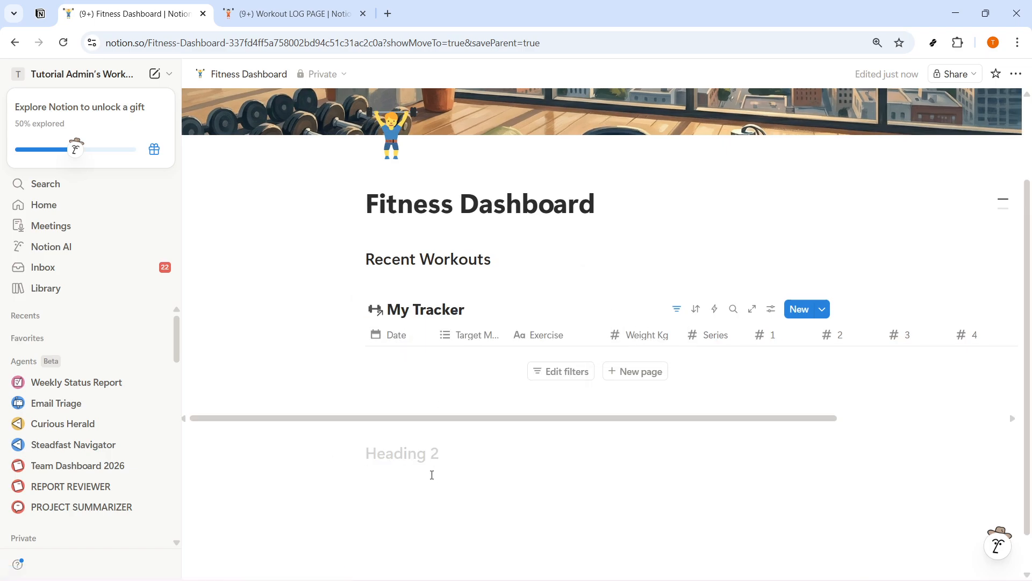
type("w")
key("BackSpace")
left_click(400, 458)
type("Workouts by Muscle Group")
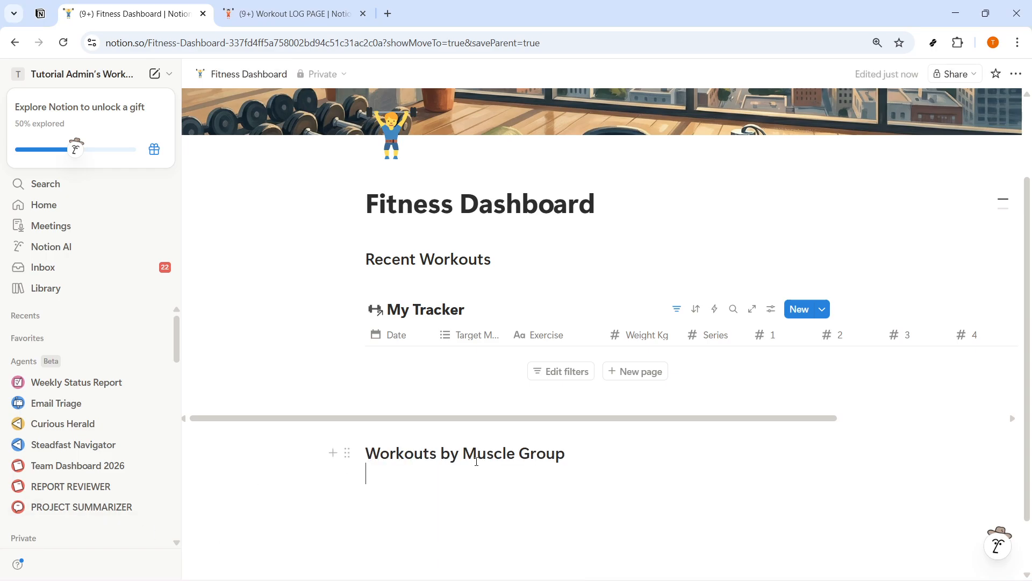
left_click_drag(568, 457, 366, 457)
Insert a vertical bar chart below the Workouts by Muscle Group heading, entering WORKOUT in its new database prompt.
left_click(394, 506)
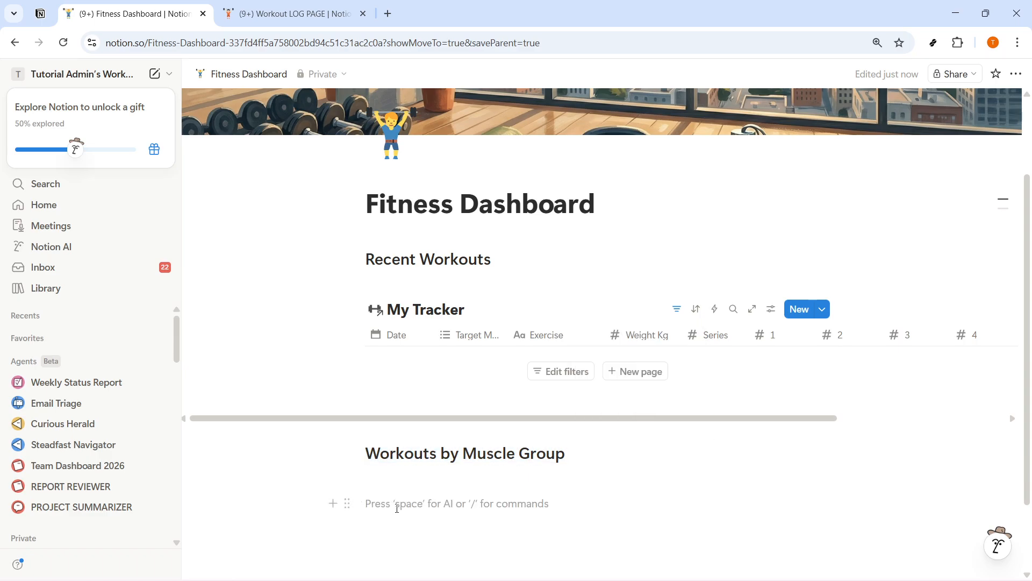
type("/CHART")
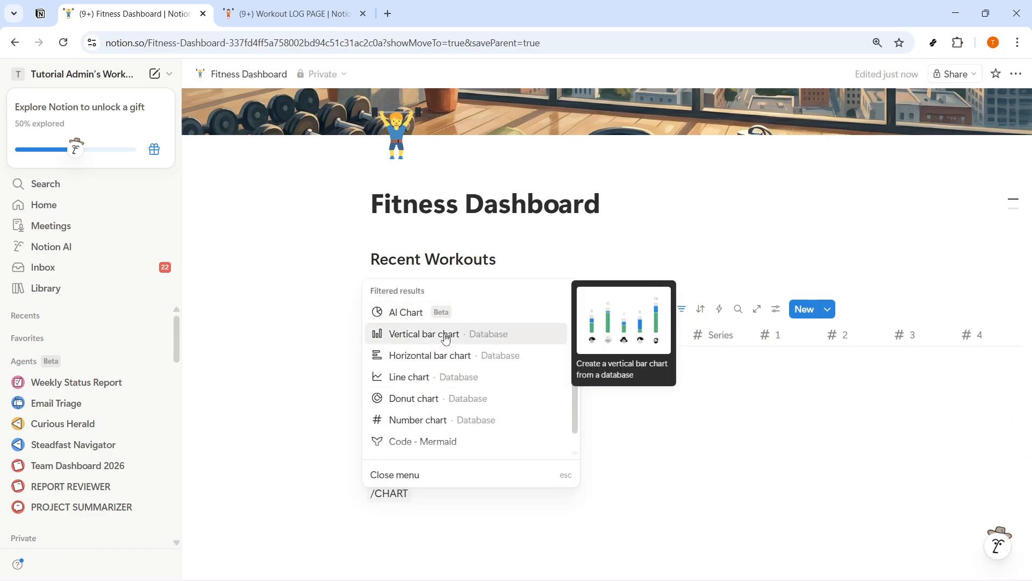
left_click(445, 335)
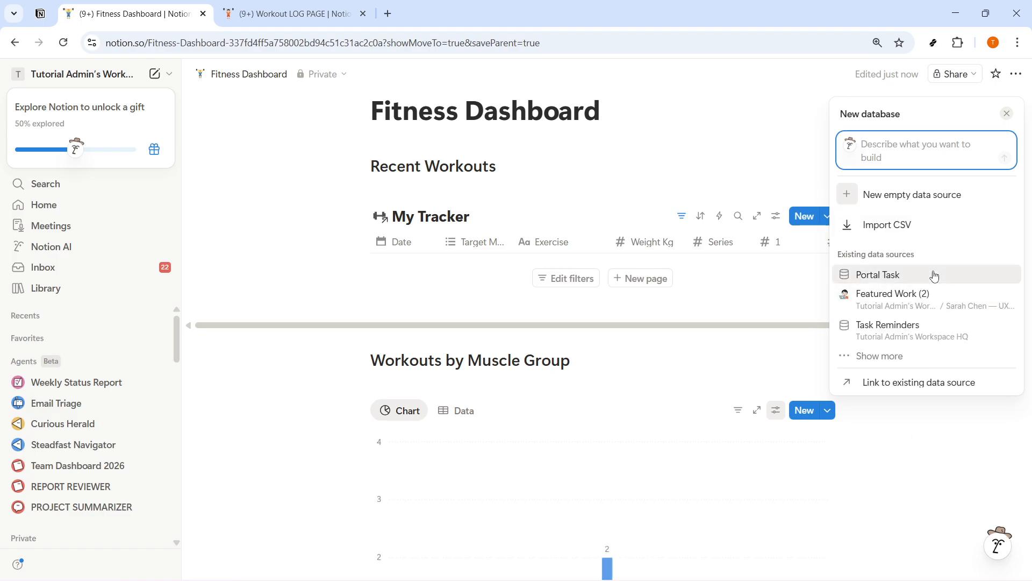
type("WORKOUT")
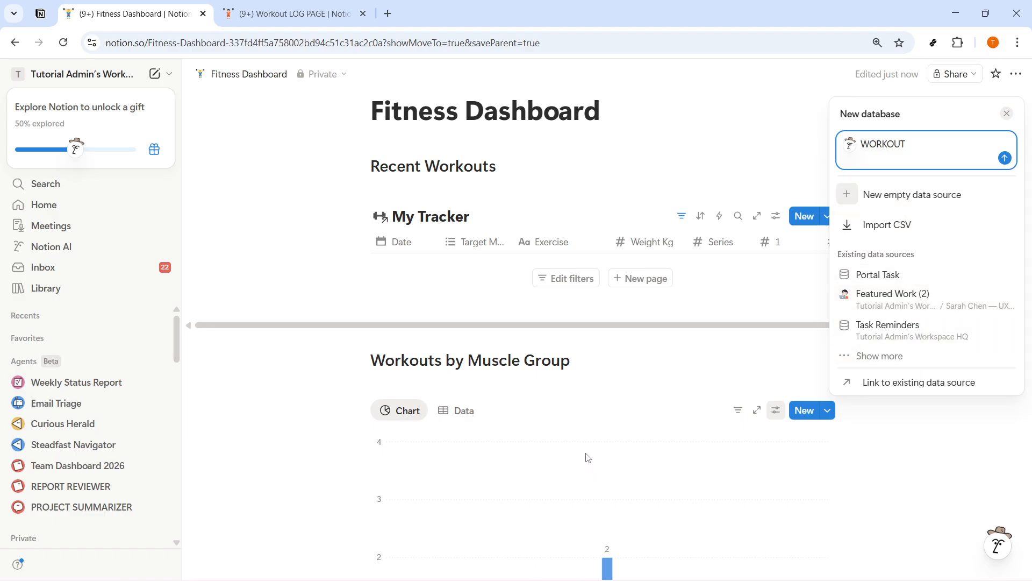
left_click(585, 439)
Examine the bar chart's view settings for what the X axis and Y axis show.
scroll(753, 425, "down", 5)
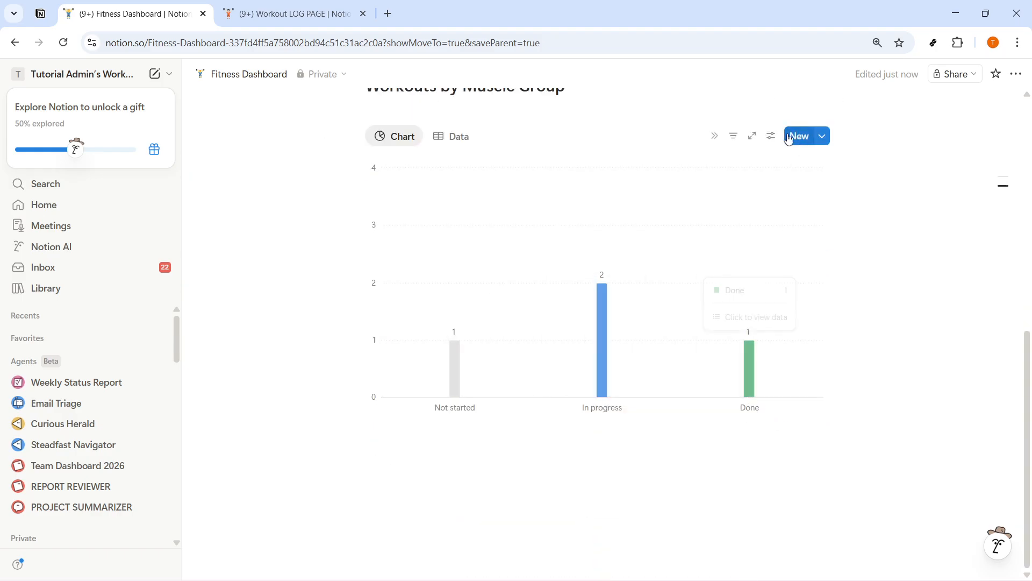
left_click(773, 139)
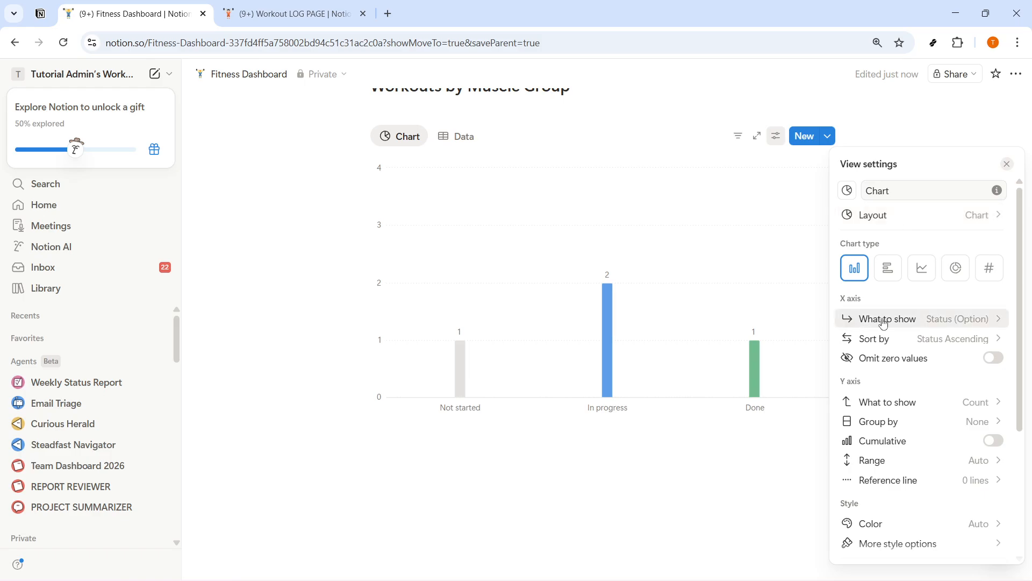
left_click(899, 320)
left_click(907, 320)
left_click(907, 407)
left_click(898, 403)
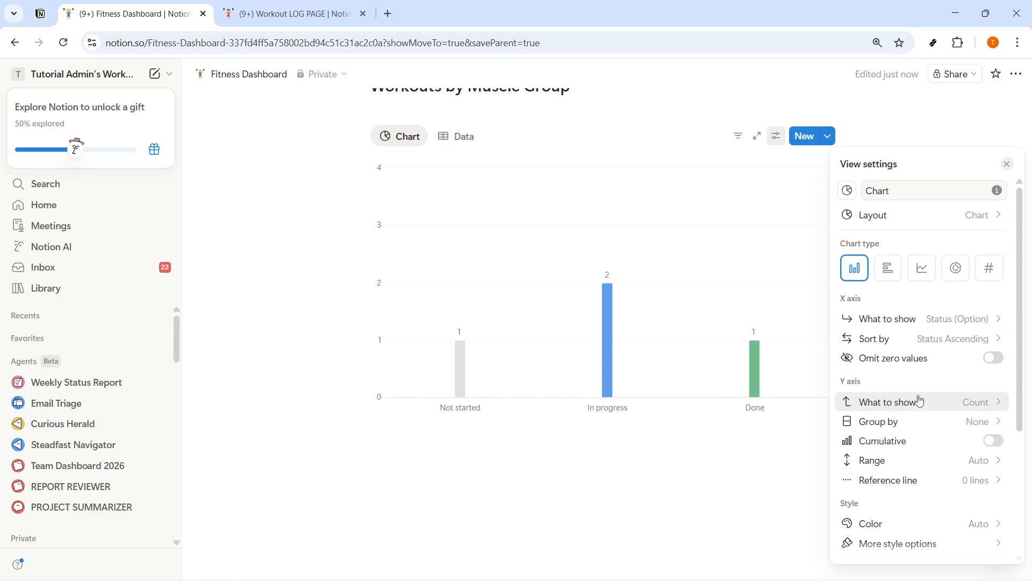
left_click(504, 475)
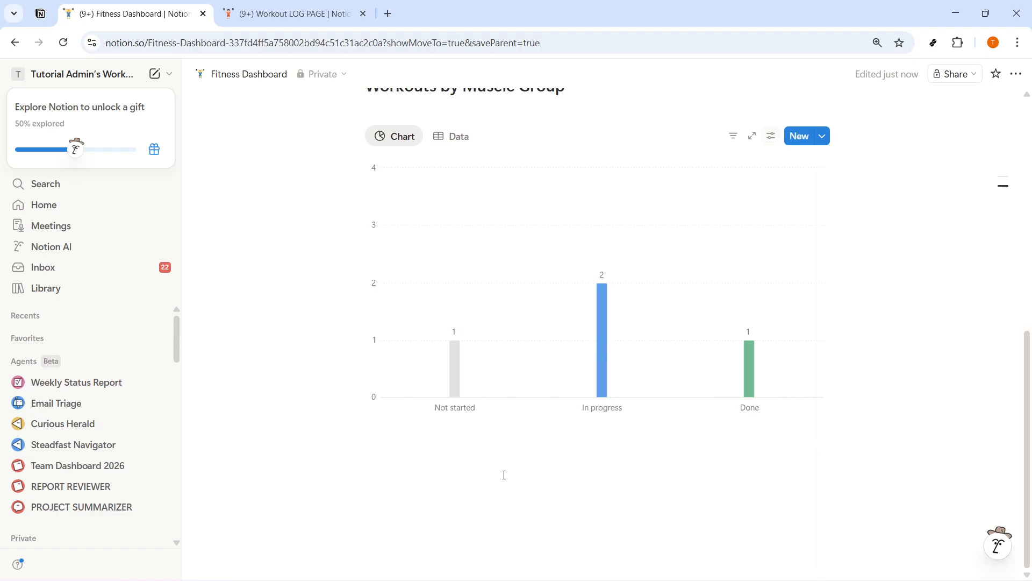
Add a Heading 2 reading "WORKOUT CALENDAR" below the bar chart.
scroll(416, 476, "up", 8)
scroll(418, 475, "down", 8)
left_click(407, 507)
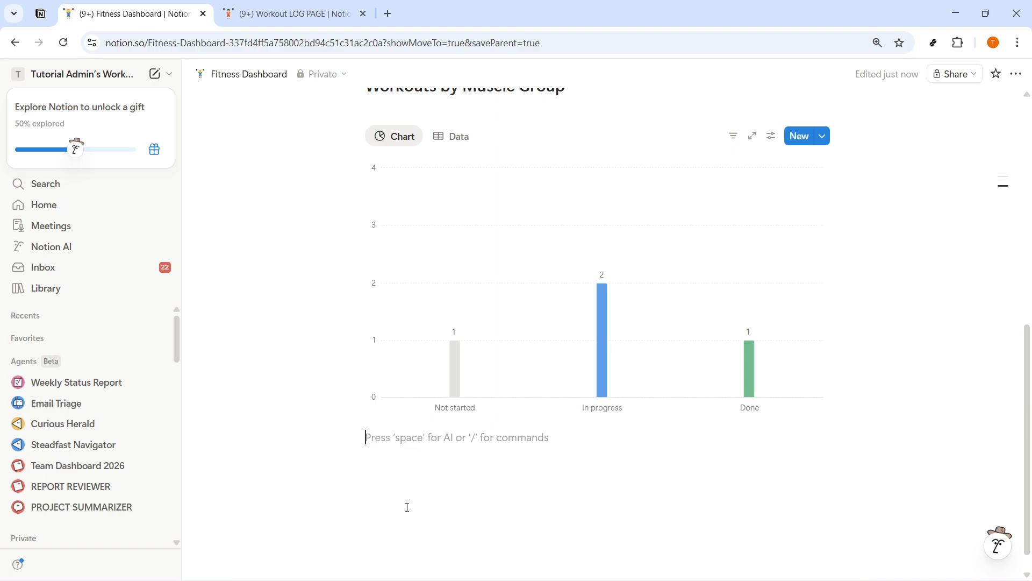
type("/H2")
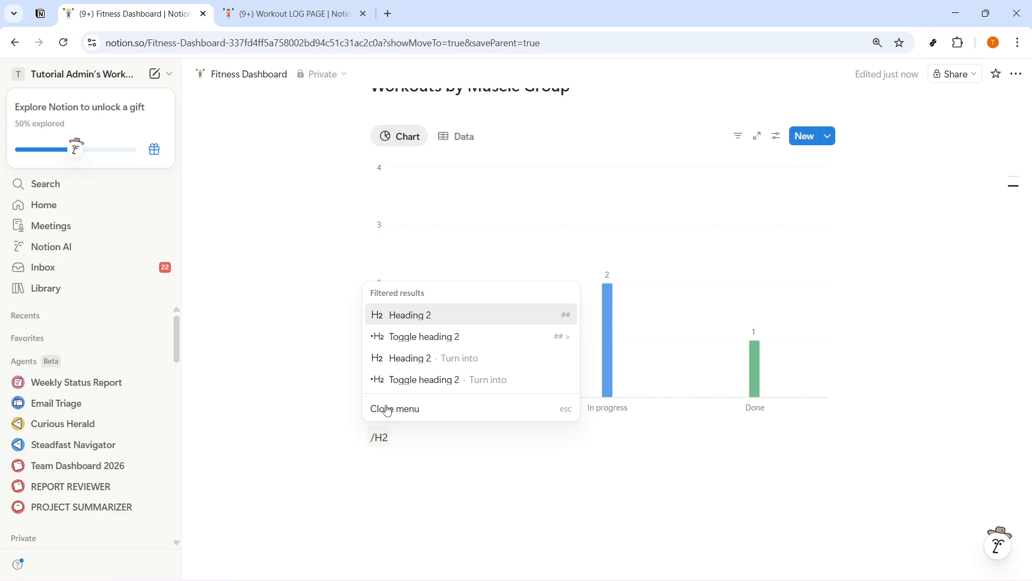
left_click(426, 315)
type("wo")
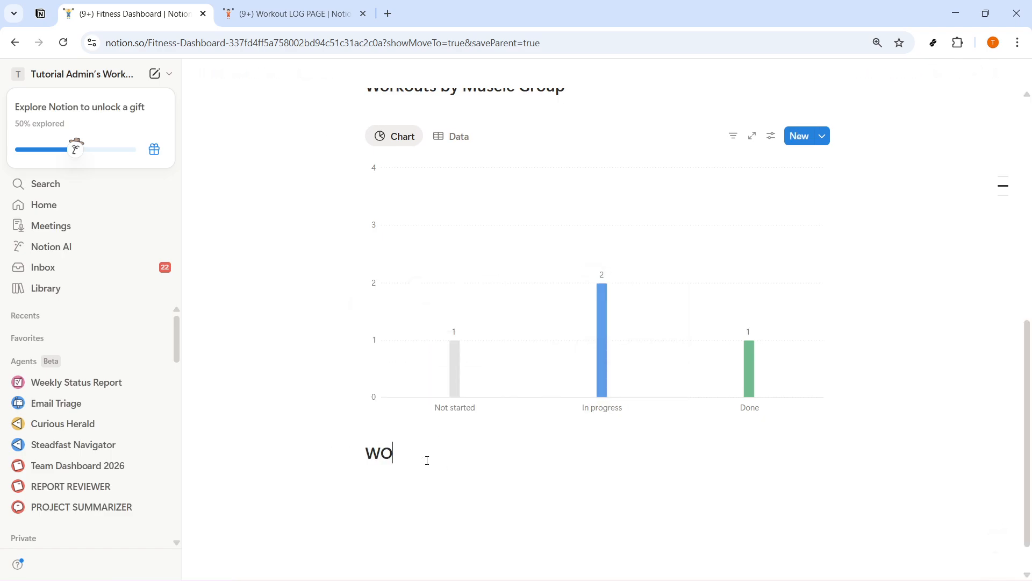
type("RKOUT CALENDAR")
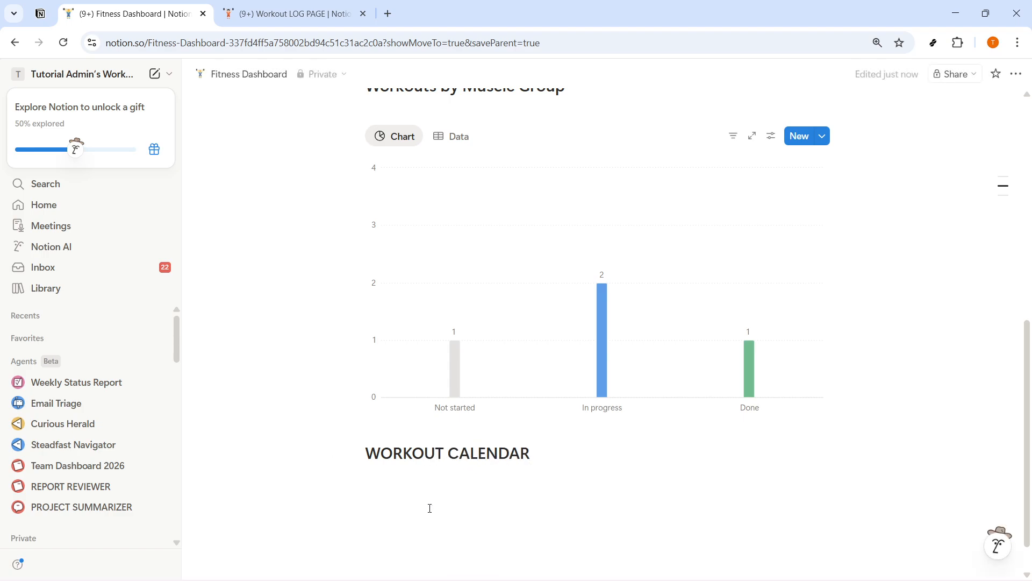
Insert a linked view below the WORKOUT CALENDAR heading, searching data sources for WORKOUT and linking My Routines.
key("Return")
type("/LINKE")
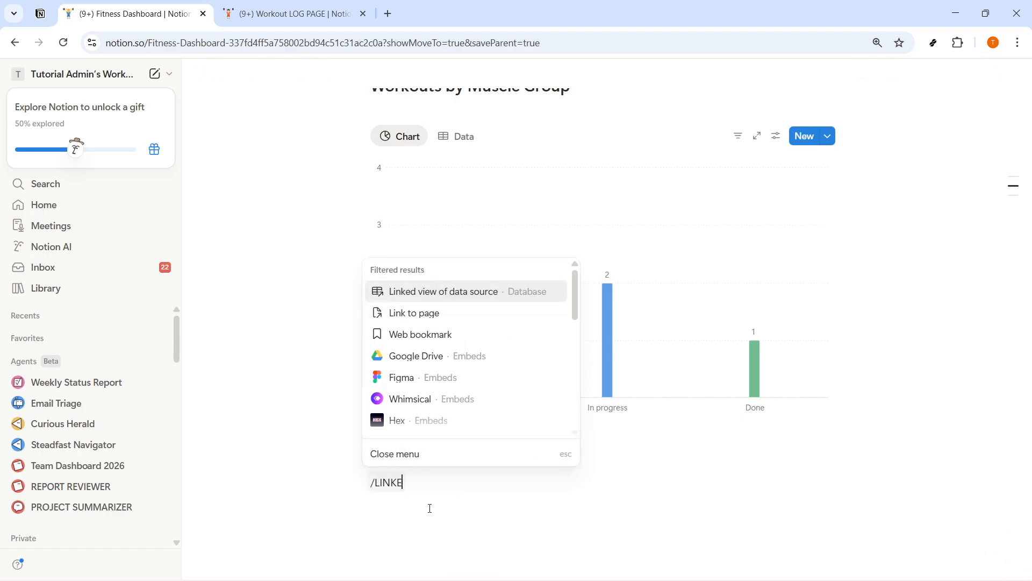
left_click(463, 354)
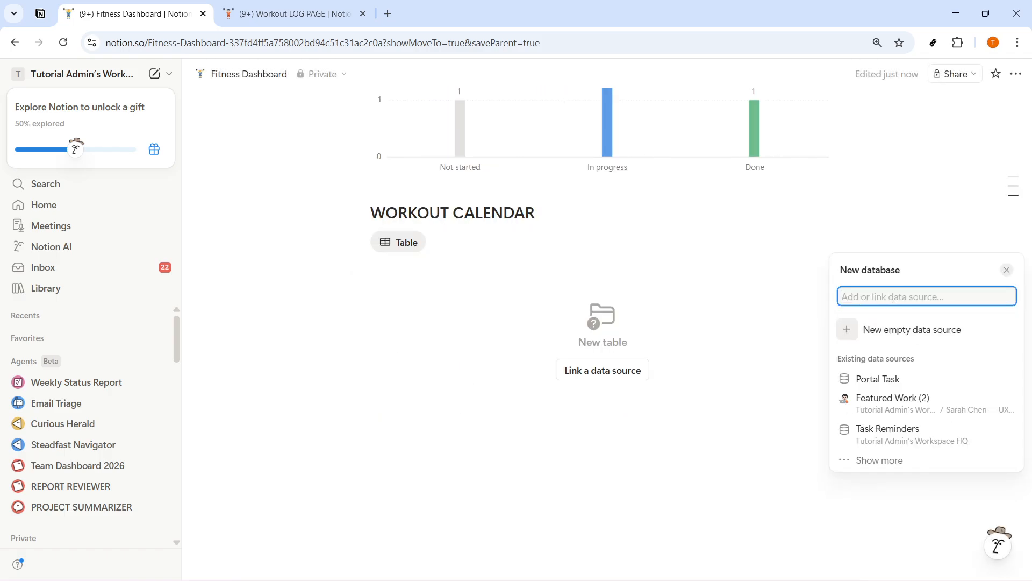
type("W")
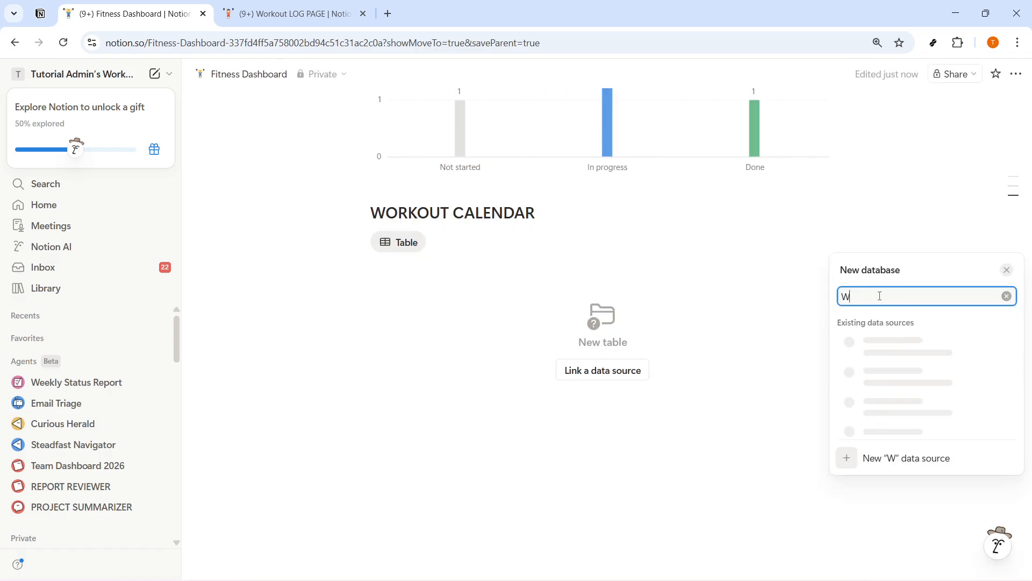
type("ORKOUT")
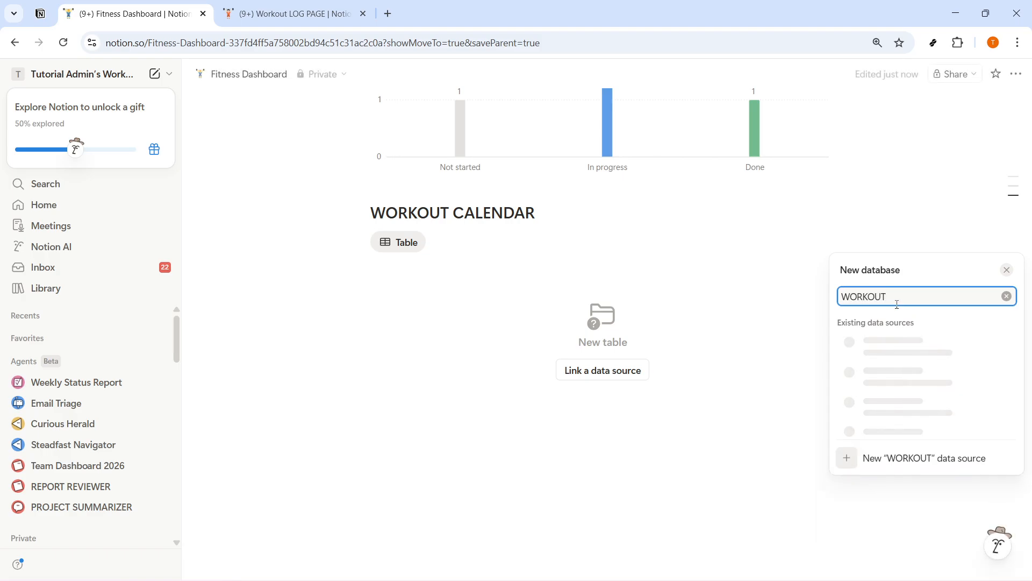
left_click(913, 351)
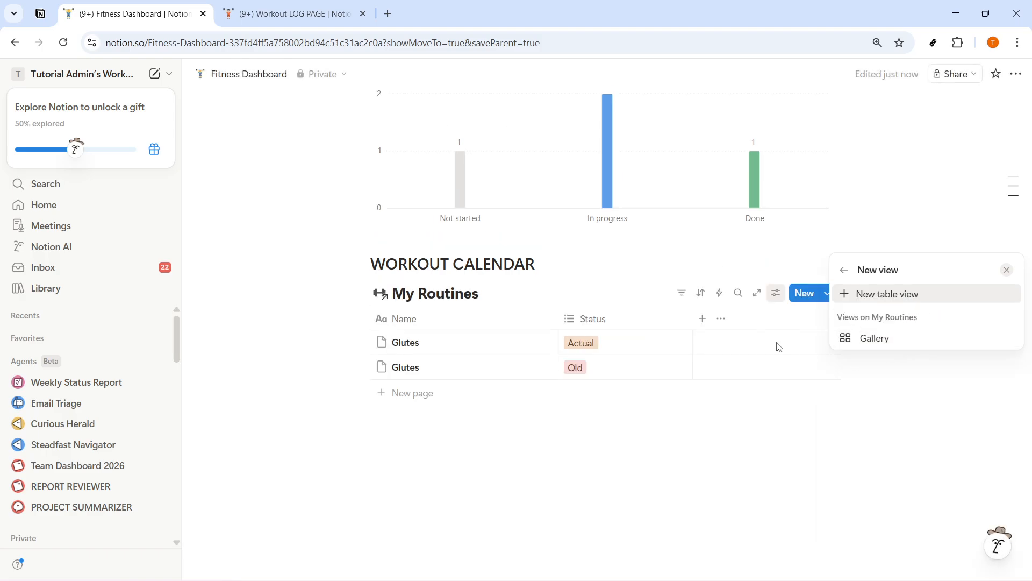
Change the layout of the My Routines view from table to Calendar.
left_click(778, 299)
left_click(778, 300)
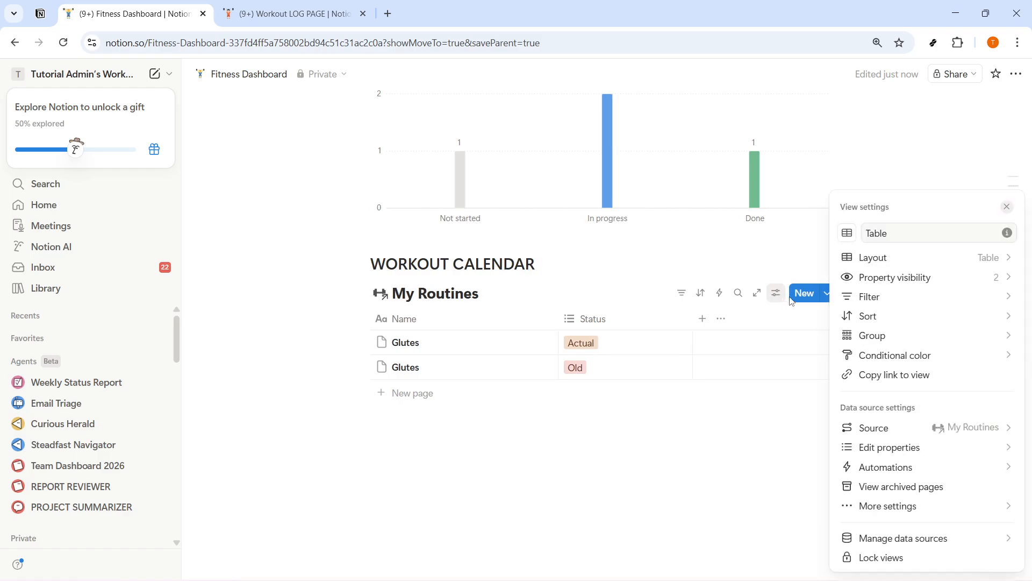
left_click(889, 265)
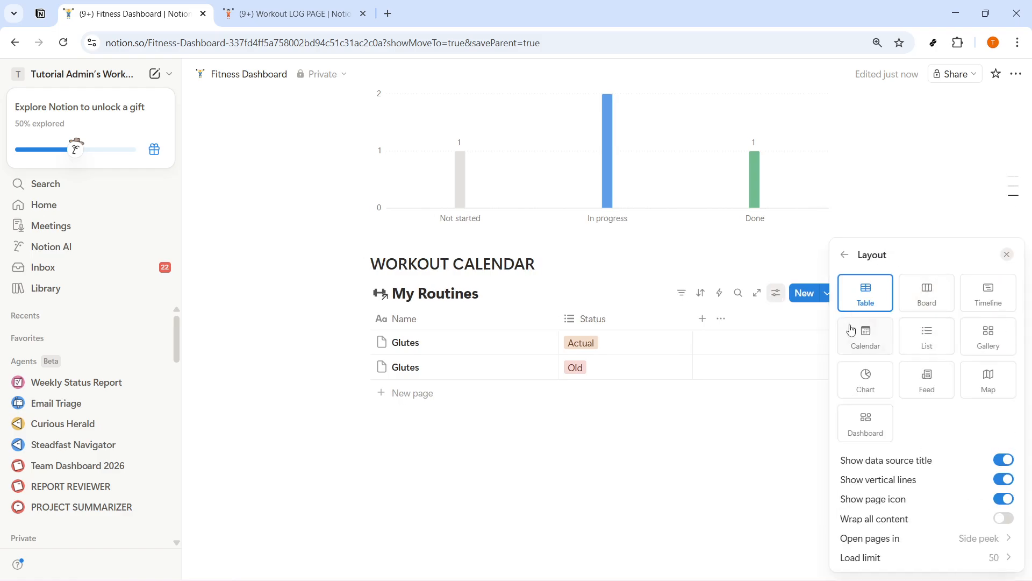
left_click(866, 336)
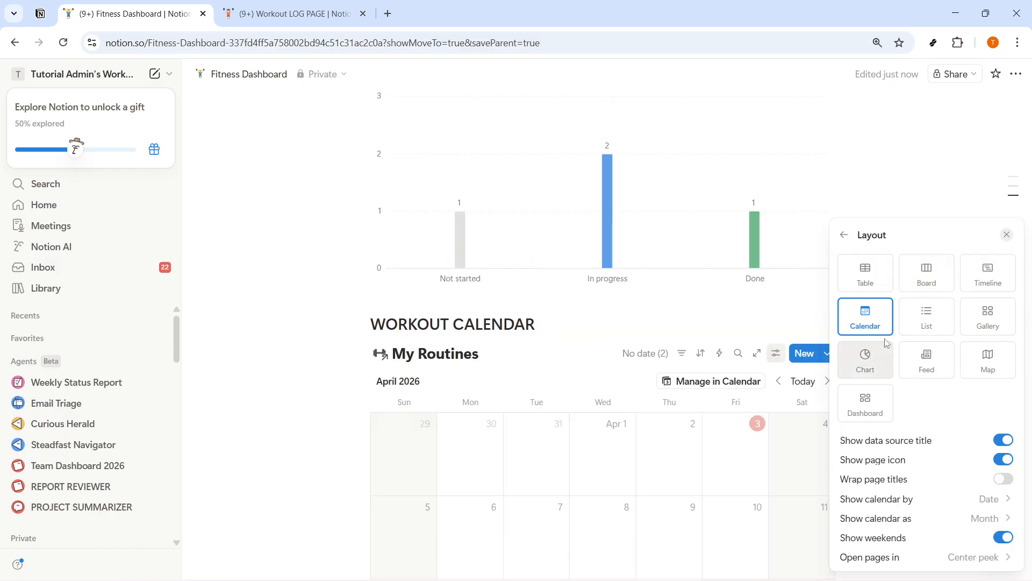
left_click(559, 325)
Look over the whole Fitness Dashboard page, from the calendar up to the title and its sections.
scroll(490, 369, "down", 5)
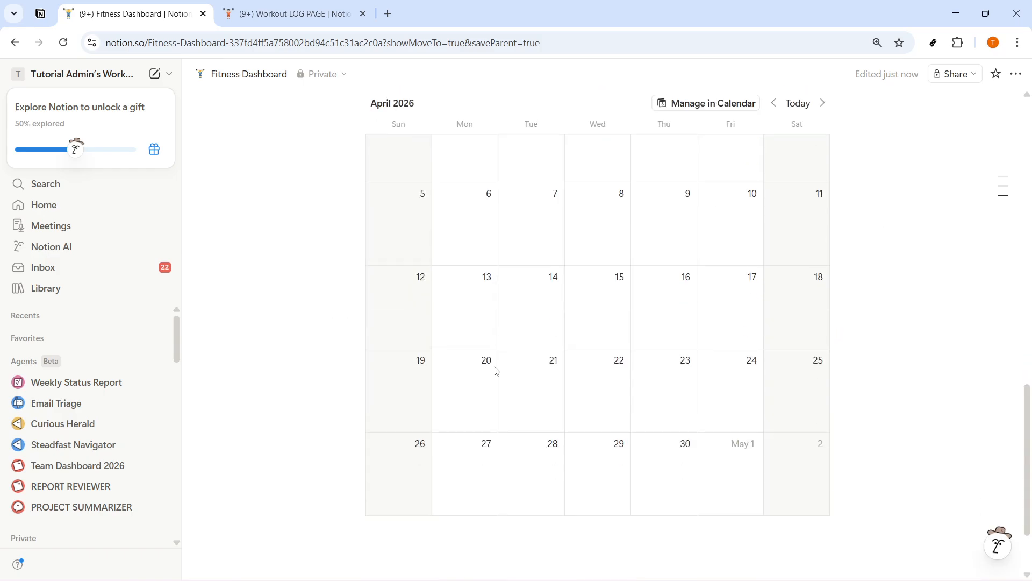
scroll(592, 312, "up", 5)
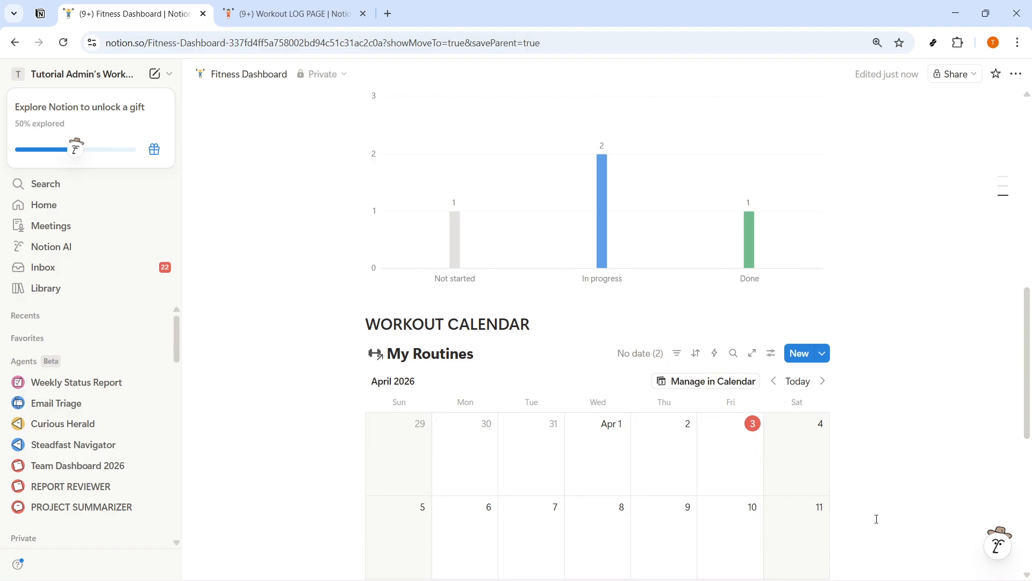
scroll(877, 519, "up", 15)
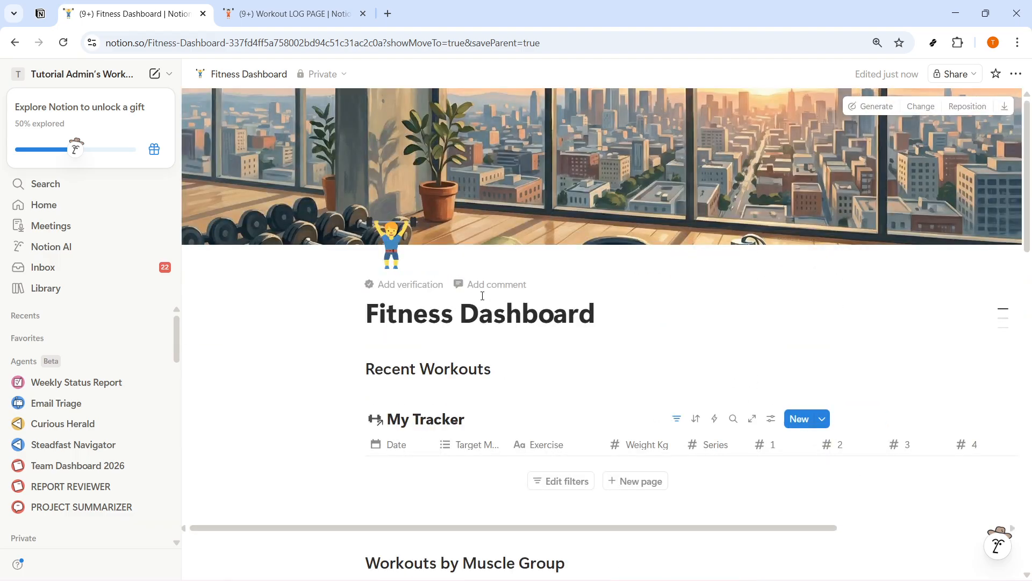
left_click_drag(591, 312, 356, 315)
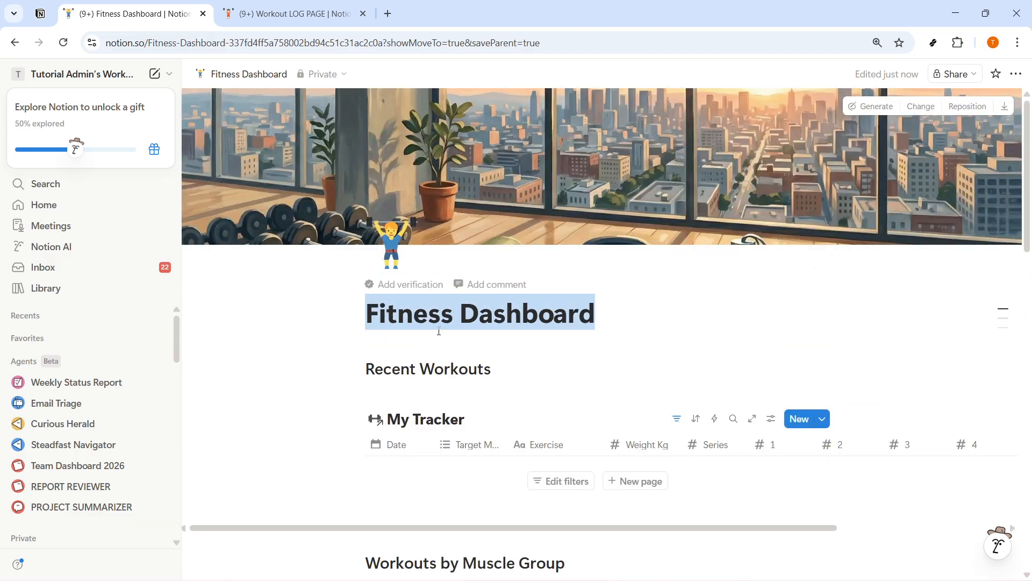
scroll(447, 334, "down", 15)
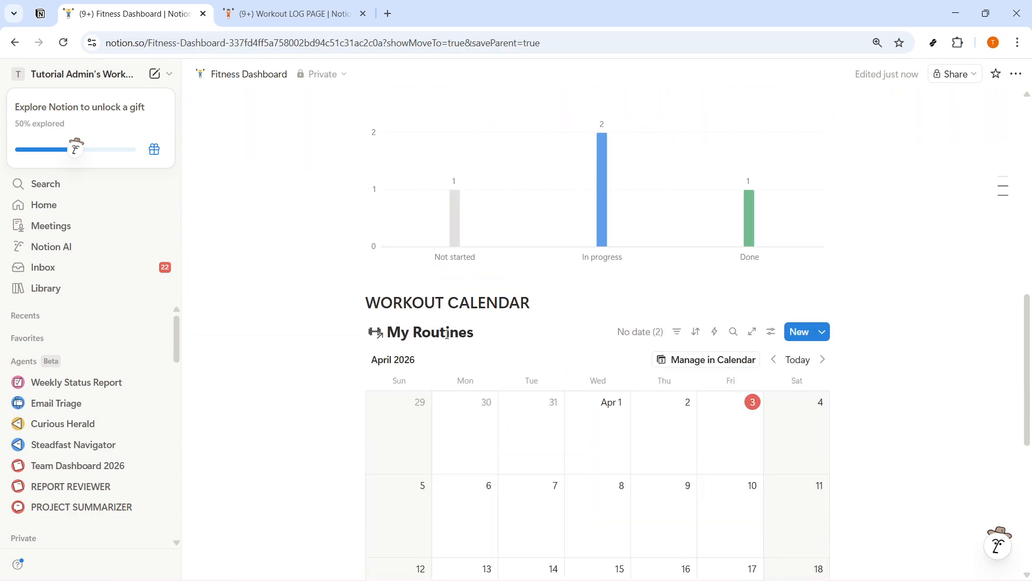
scroll(446, 339, "up", 15)
scroll(134, 440, "down", 5)
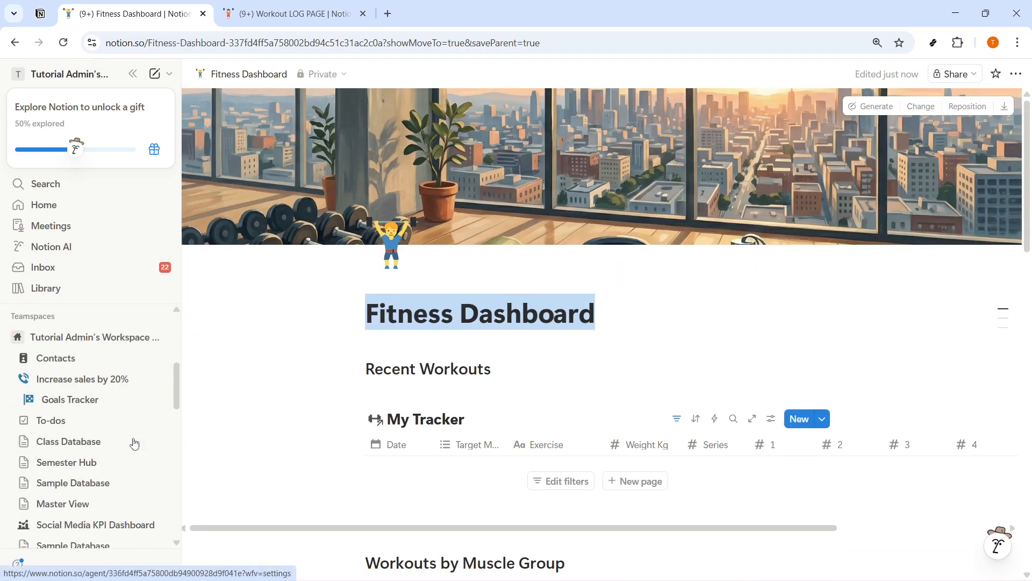
scroll(152, 438, "up", 5)
scroll(349, 396, "down", 5)
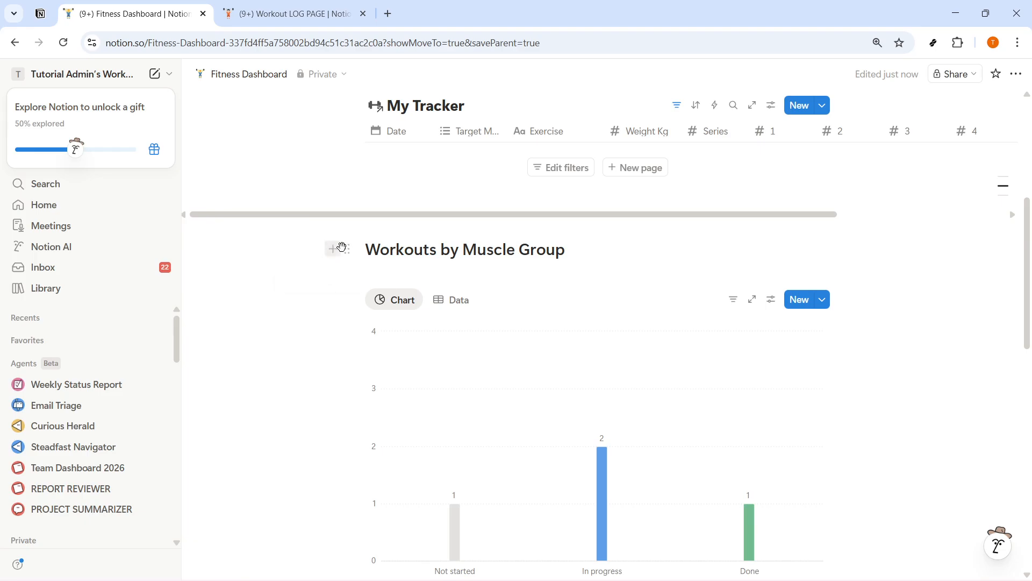
Try moving the Workouts by Muscle Group heading below the WORKOUT CALENDAR heading, and undo the move.
left_click_drag(349, 252, 357, 484)
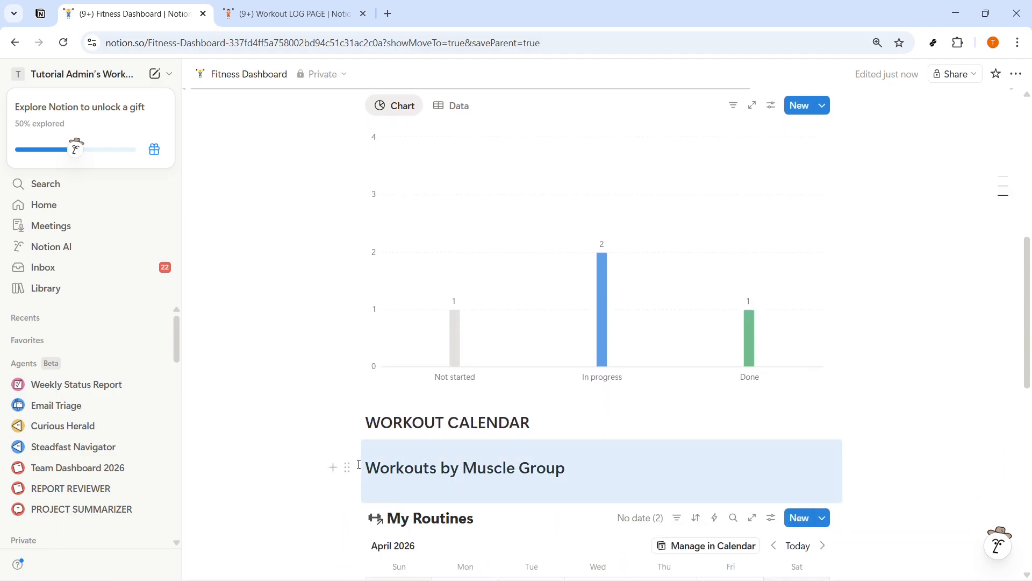
key("ctrl+z")
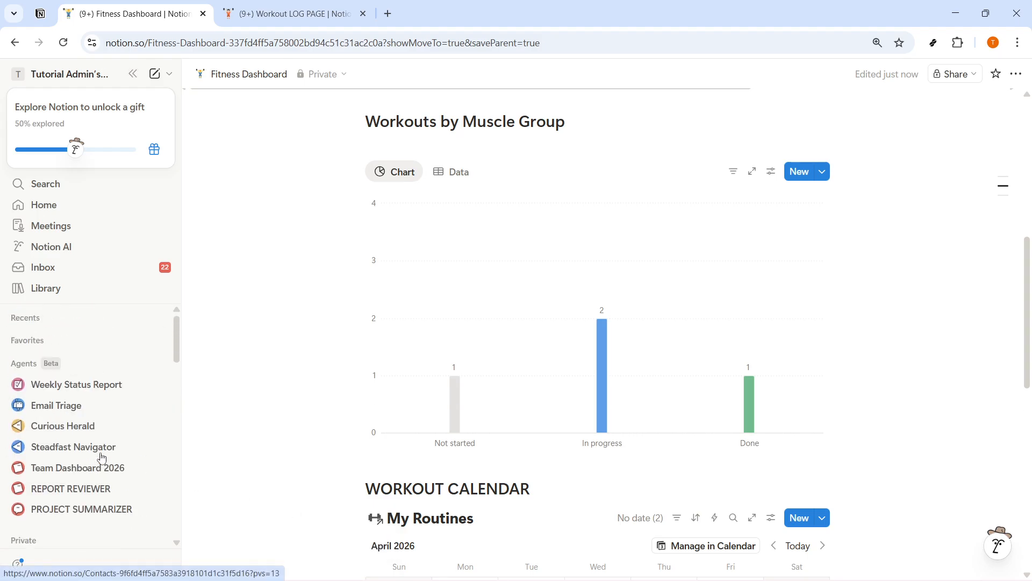
Try repositioning the My Routines calendar block on the page.
scroll(126, 473, "down", 4)
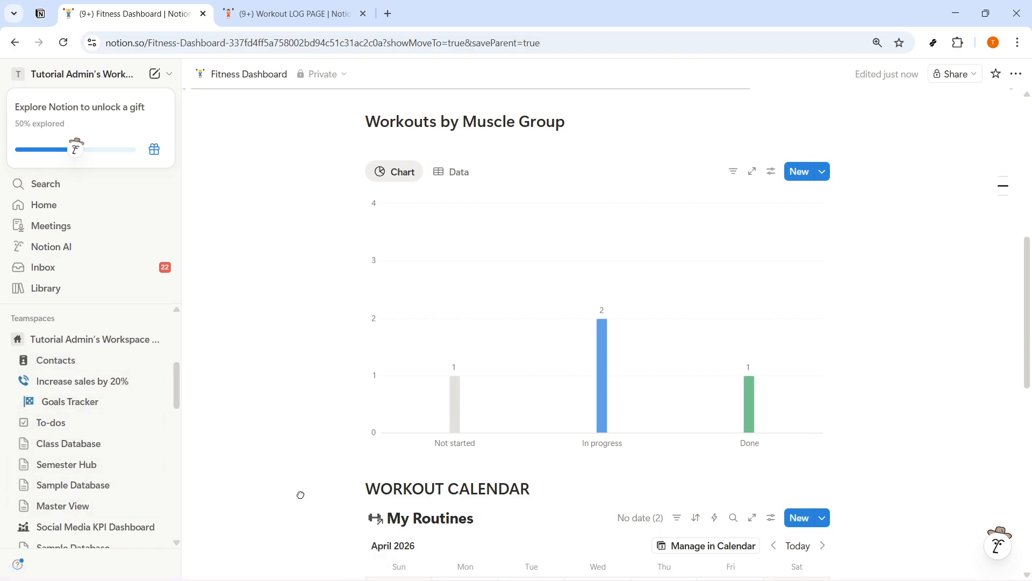
left_click_drag(300, 494, 377, 522)
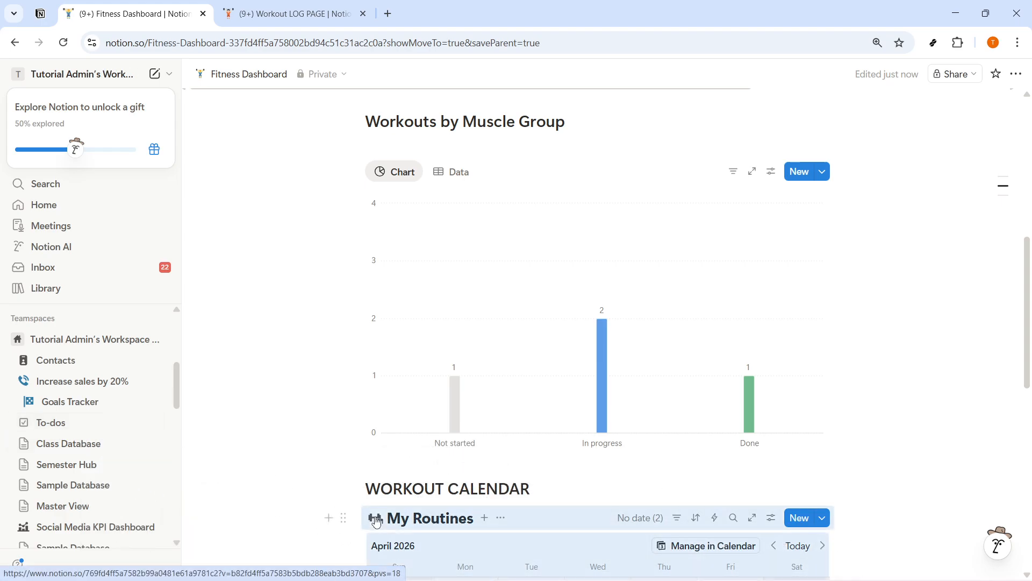
Check the layout options of the My Routines calendar view.
scroll(522, 513, "down", 10)
scroll(672, 438, "up", 5)
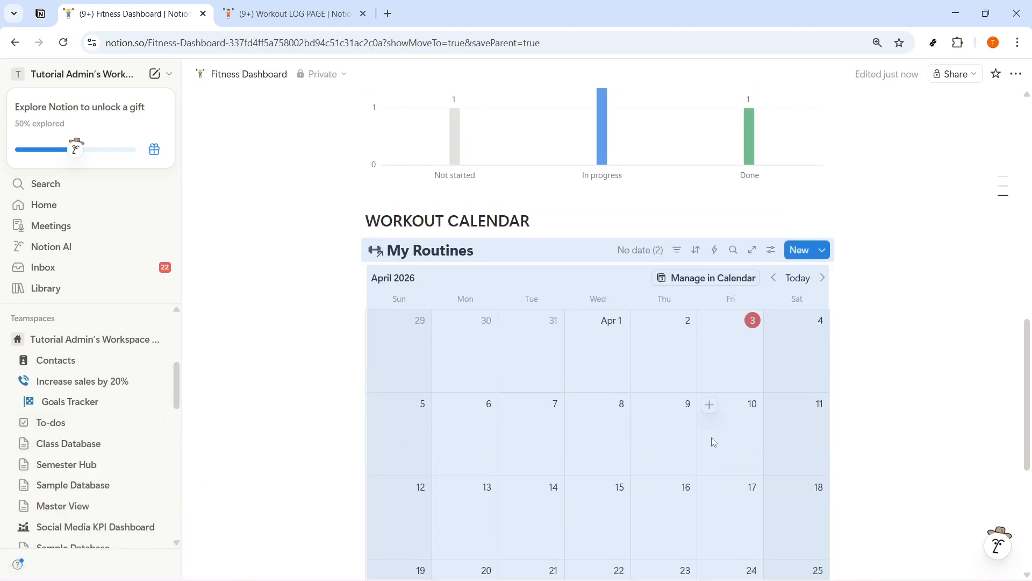
left_click(771, 250)
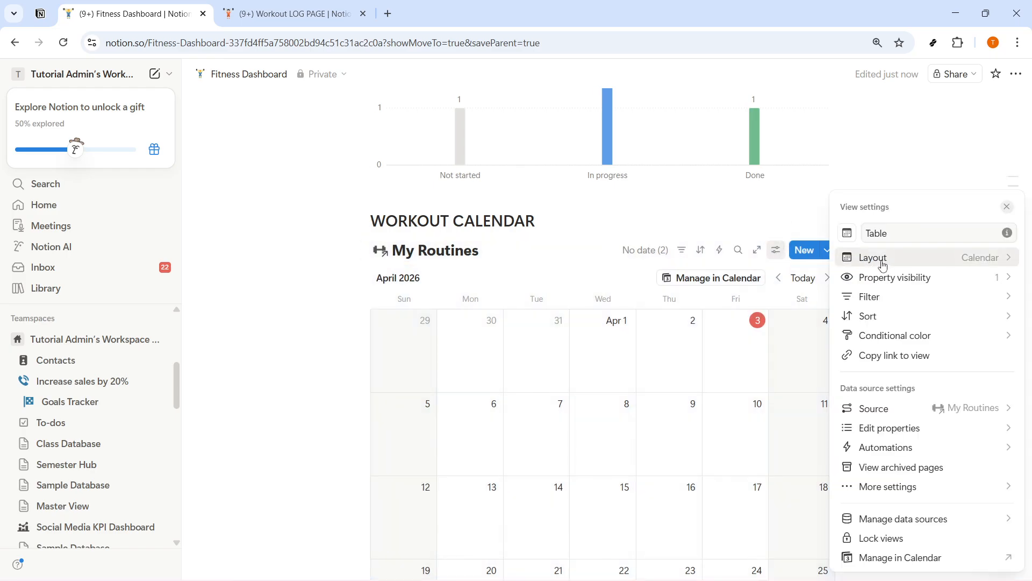
left_click(896, 265)
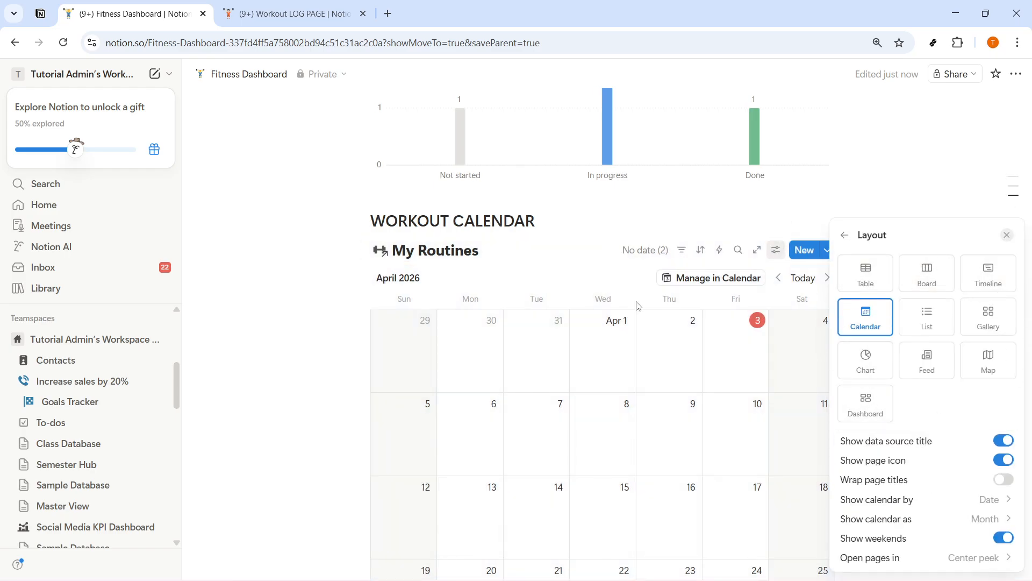
left_click(338, 341)
Rename the Fitness Dashboard page as "Fitness Dashboard 2026".
scroll(376, 322, "up", 15)
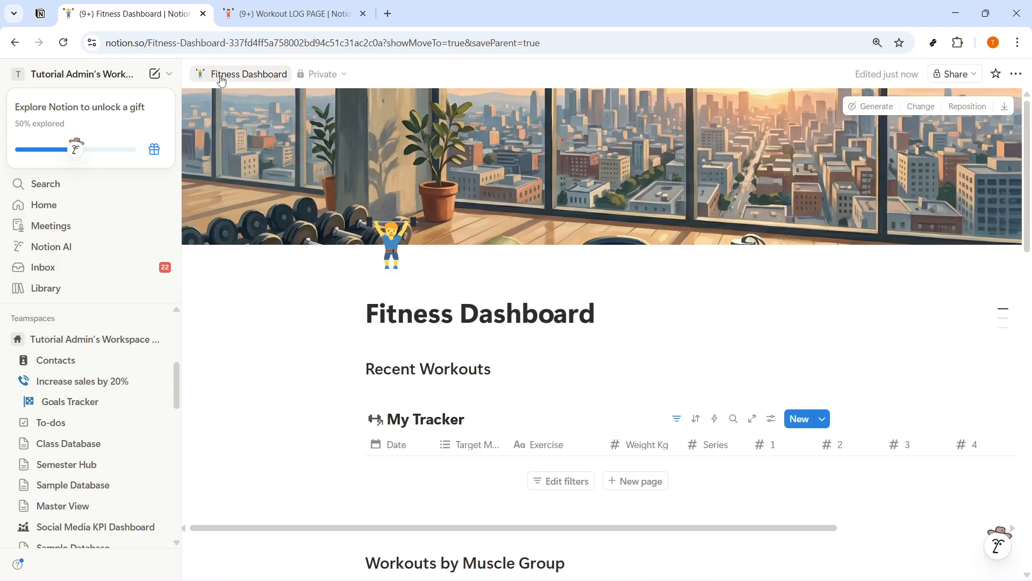
left_click(249, 78)
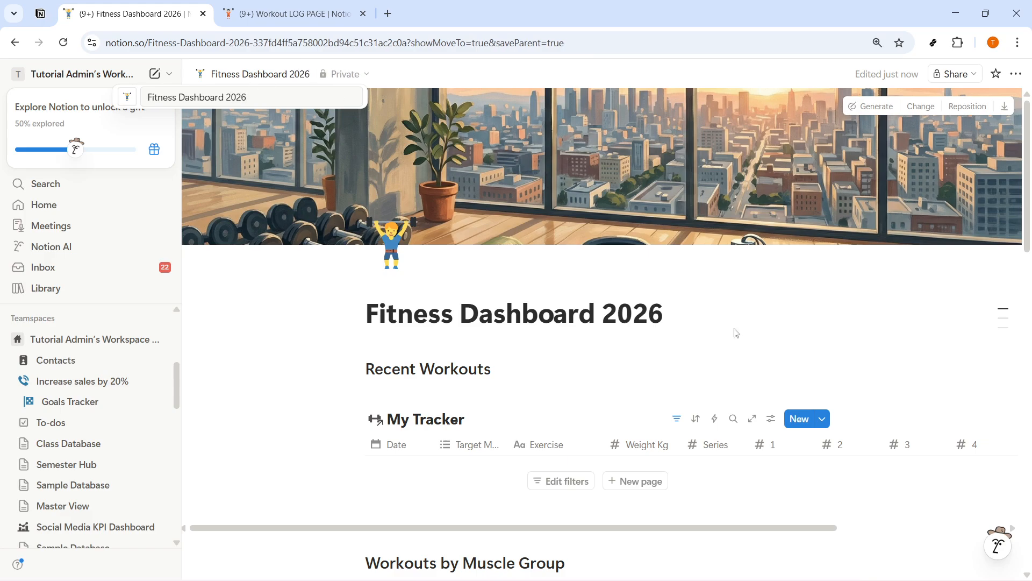
left_click(688, 345)
Apply a background color to the Recent Workouts heading block above the My Tracker table.
scroll(586, 417, "down", 5)
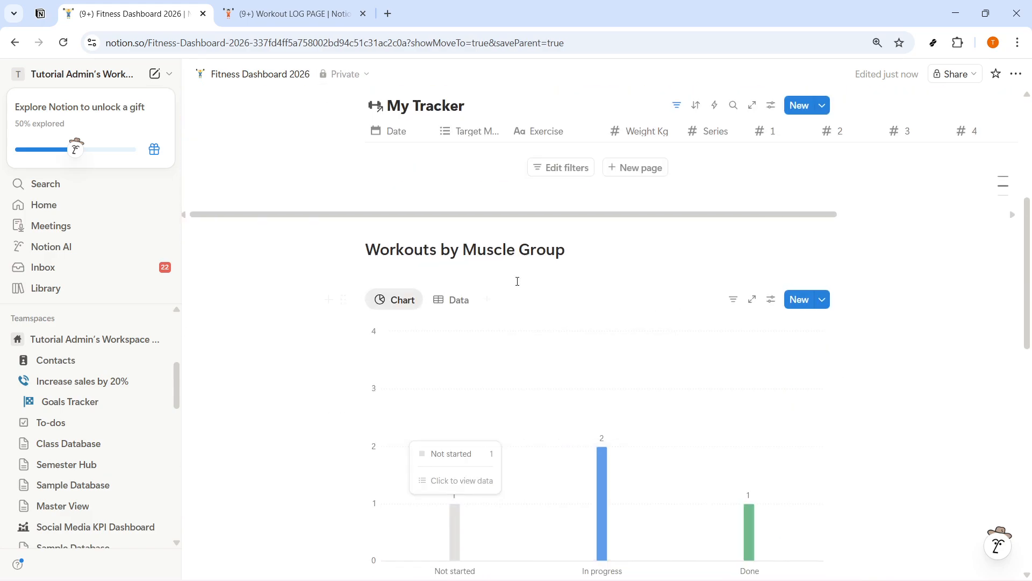
scroll(516, 281, "up", 5)
triple_click(494, 369)
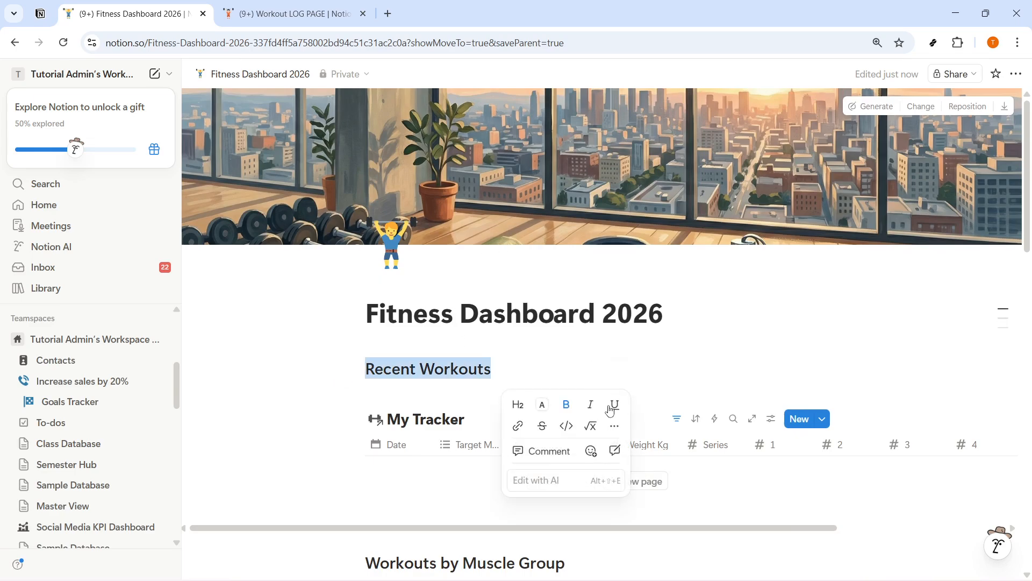
left_click(588, 543)
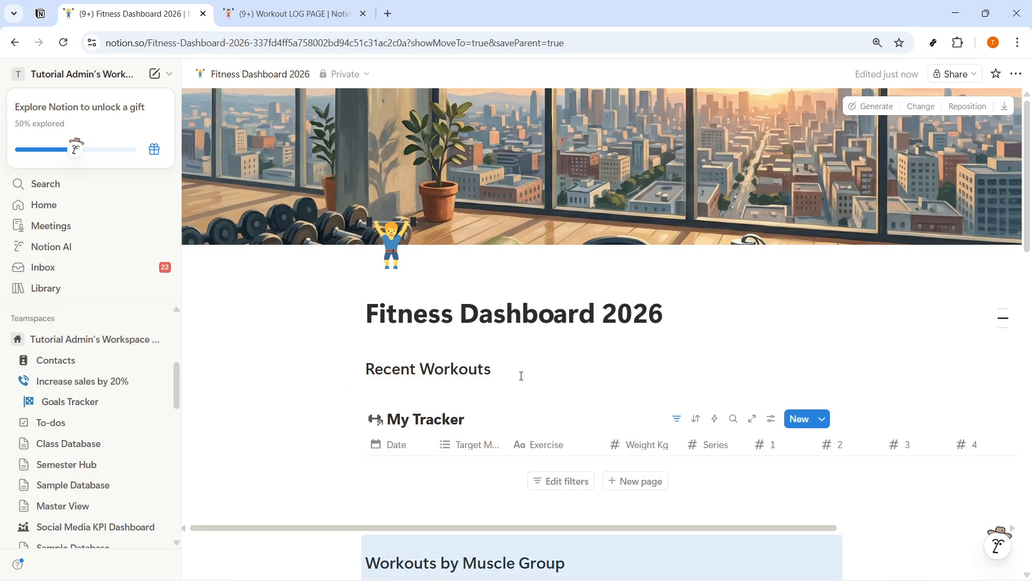
left_click_drag(510, 374, 361, 362)
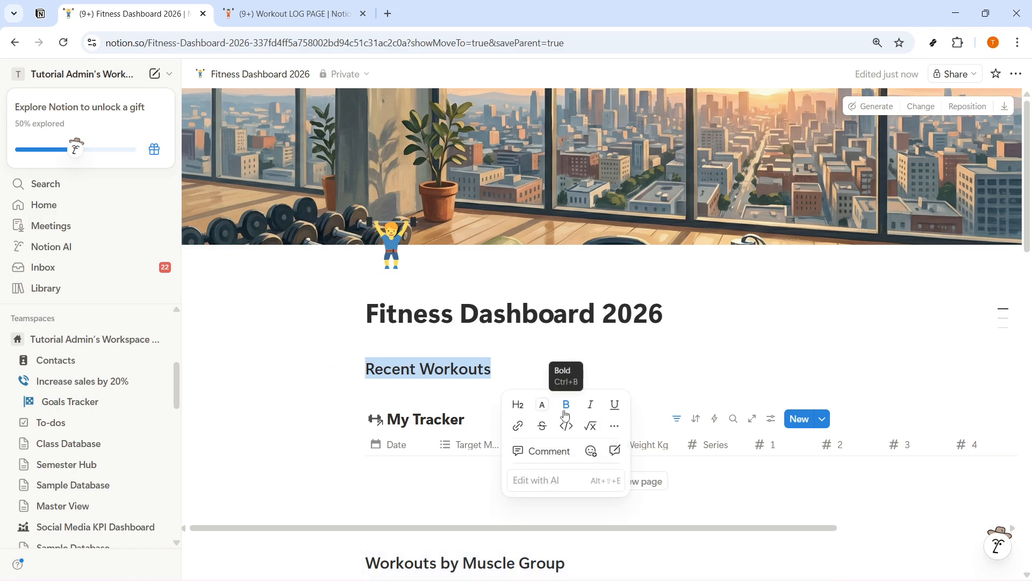
left_click(613, 428)
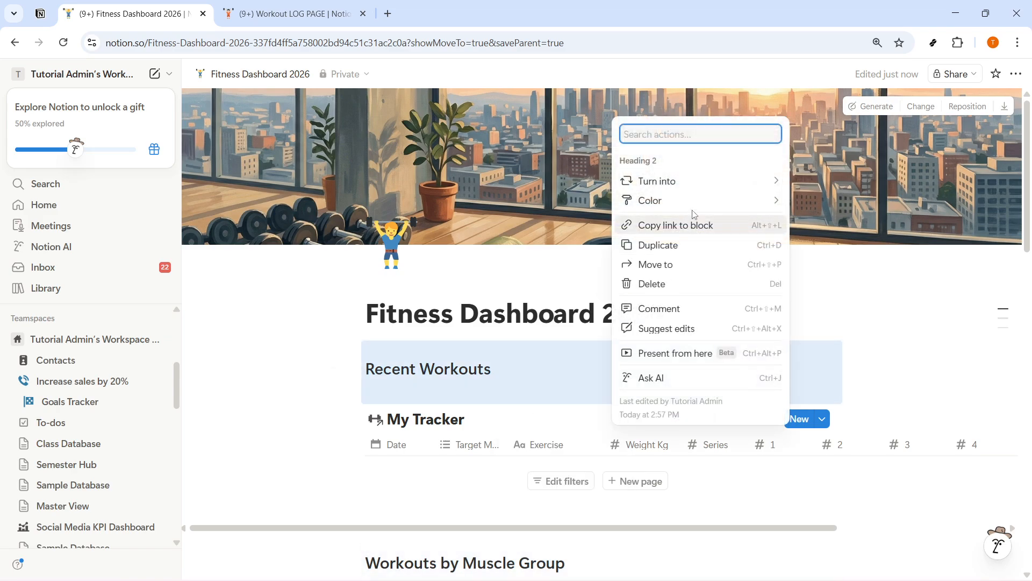
mouse_move(715, 188)
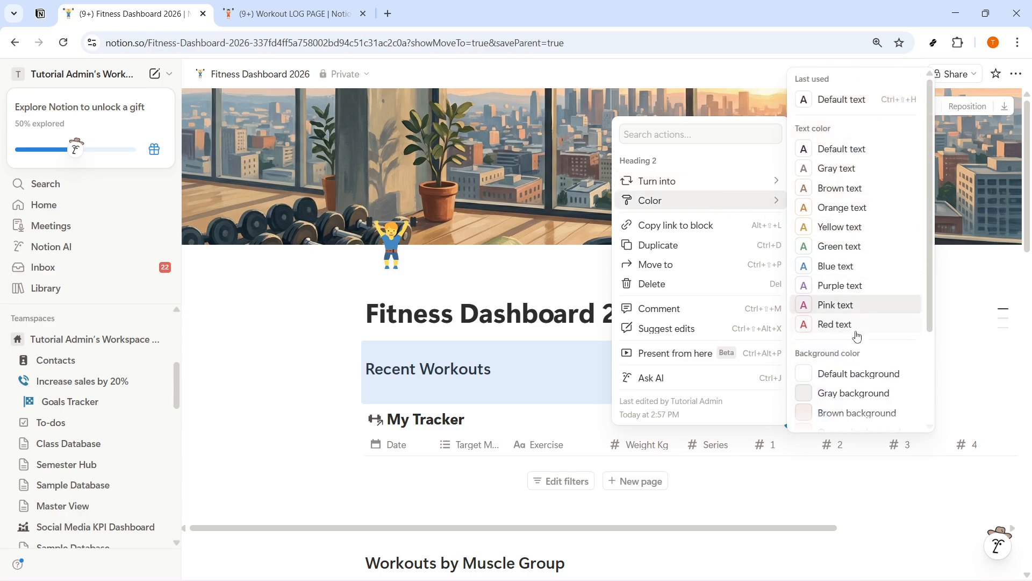
scroll(855, 371, "down", 3)
left_click(857, 323)
Apply a background color to the Workouts by Muscle Group heading block above the bar chart.
scroll(518, 376, "down", 5)
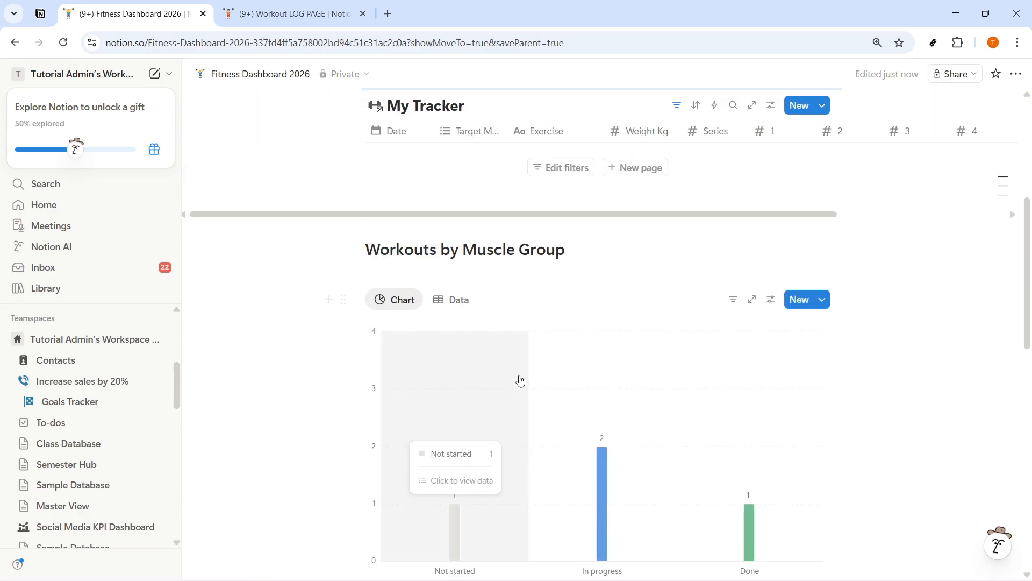
left_click_drag(566, 249, 365, 249)
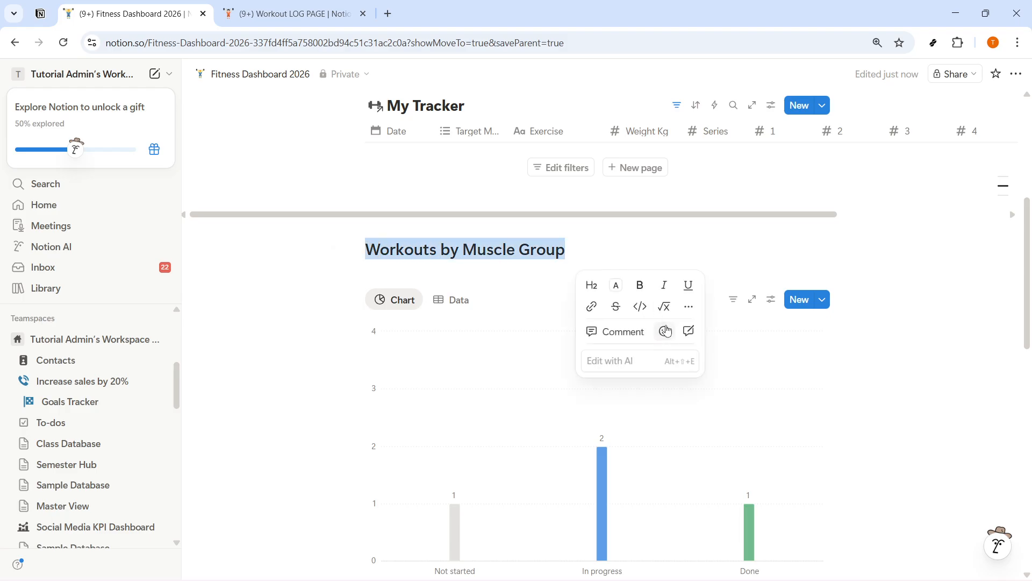
left_click(688, 308)
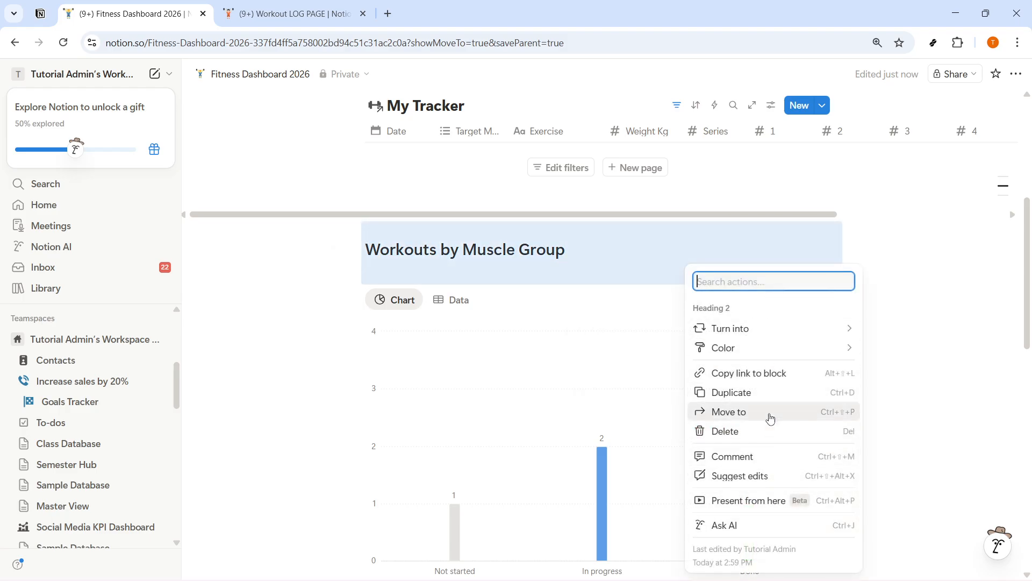
mouse_move(764, 345)
scroll(952, 468, "down", 3)
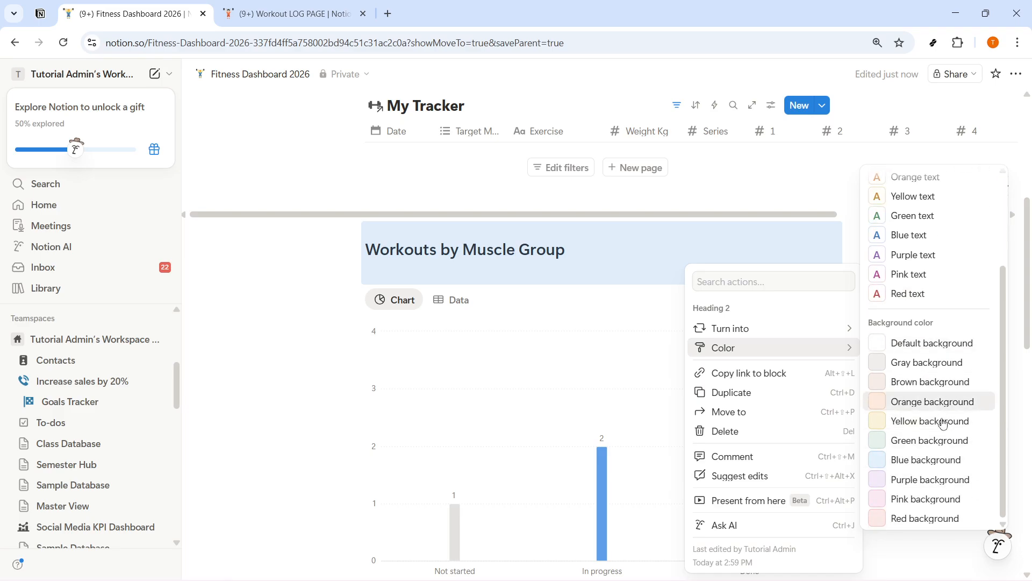
left_click(946, 510)
Apply a background color to the WORKOUT CALENDAR heading block above the My Routines calendar.
scroll(518, 265, "down", 6)
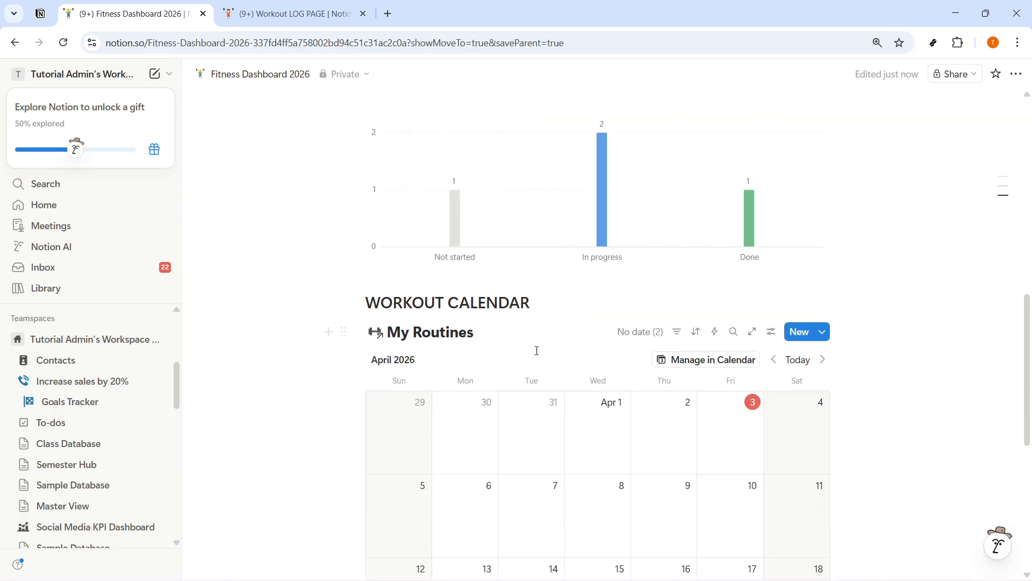
left_click_drag(537, 300, 365, 302)
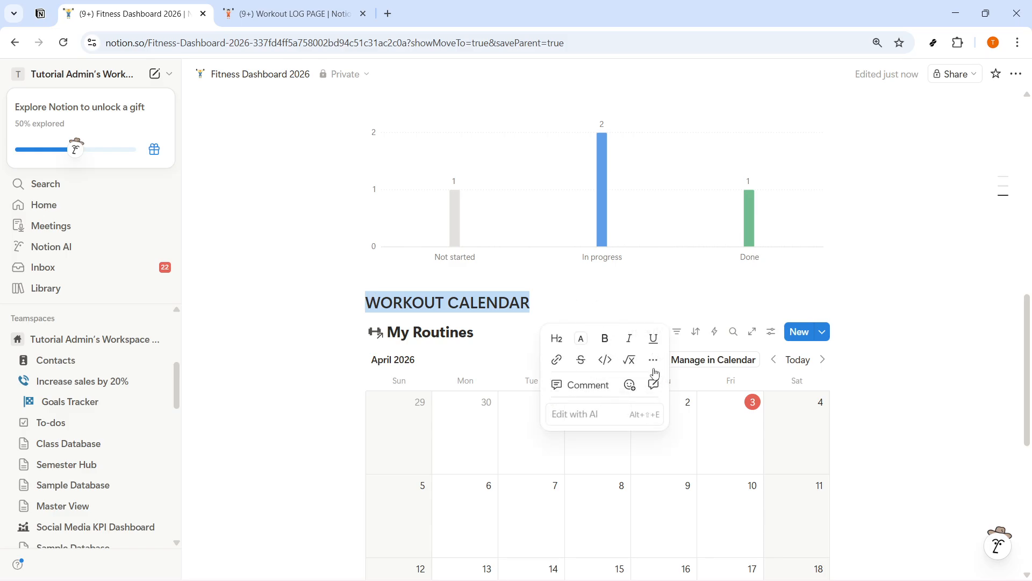
left_click(654, 370)
mouse_move(773, 330)
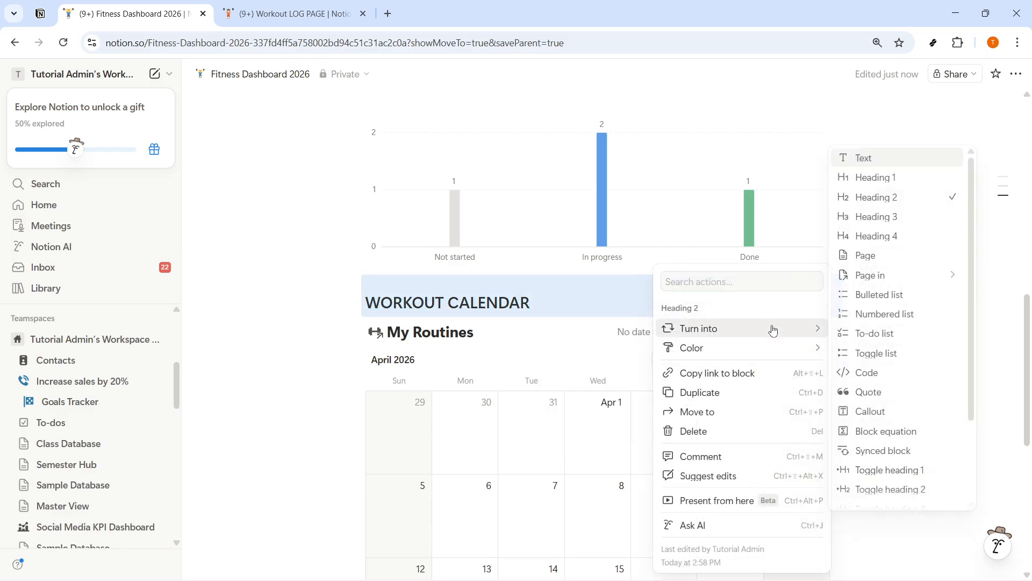
scroll(869, 417, "down", 3)
mouse_move(770, 355)
scroll(867, 454, "down", 3)
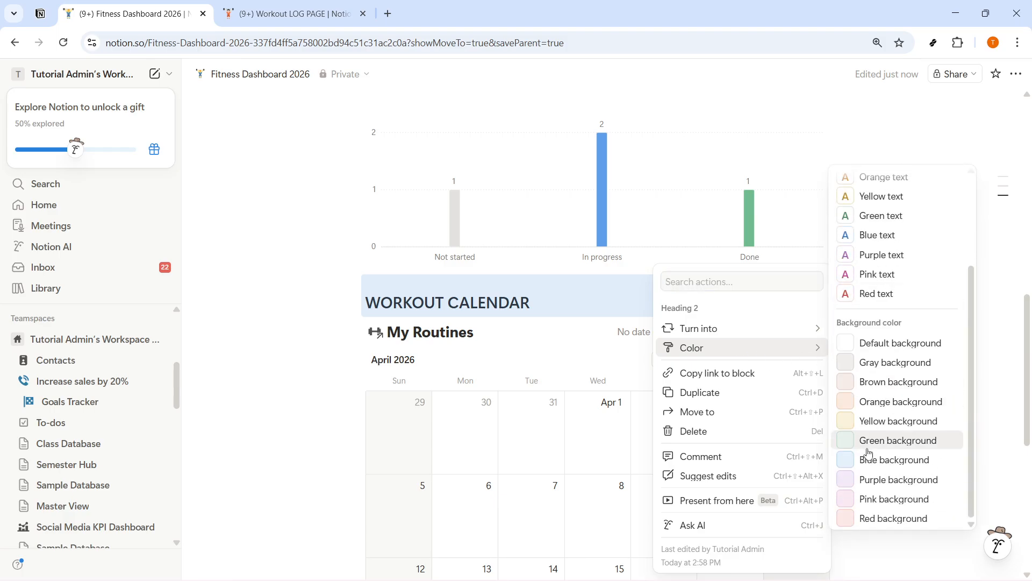